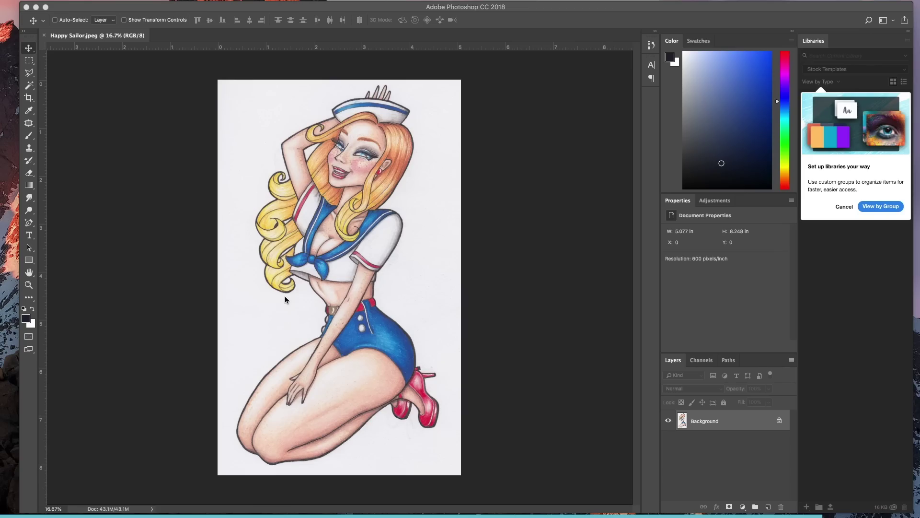
Step: Pick the Magic Wand tool from the Photoshop toolbar
click(29, 90)
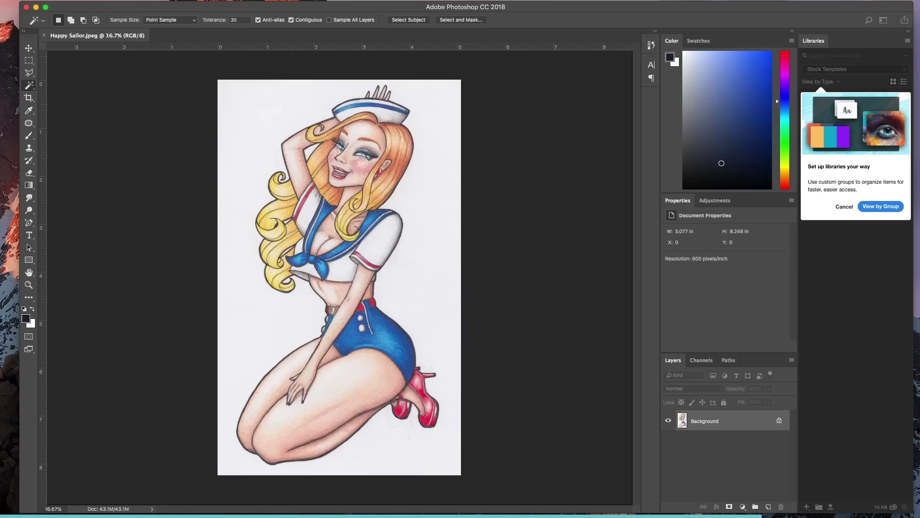
Step: Convert the locked Background into a regular layer named Layer 0
double_click(704, 420)
drag(446, 403, 478, 232)
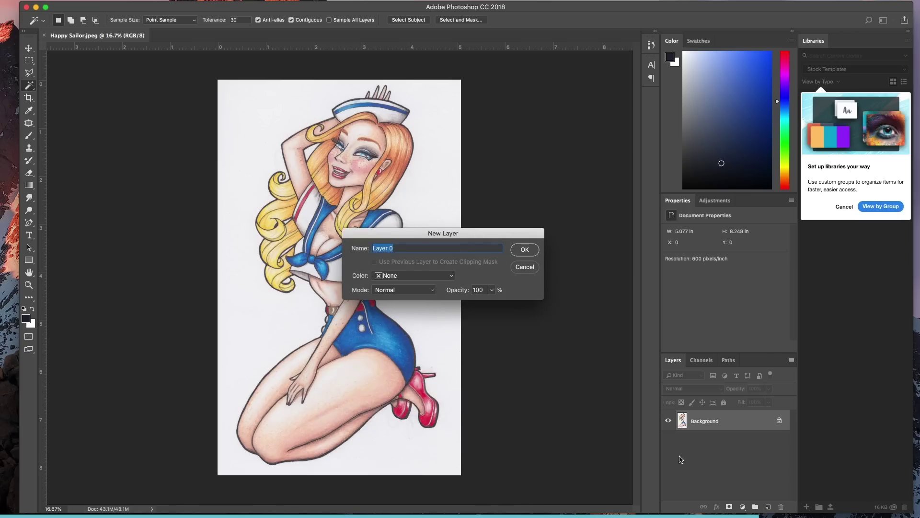
click(524, 250)
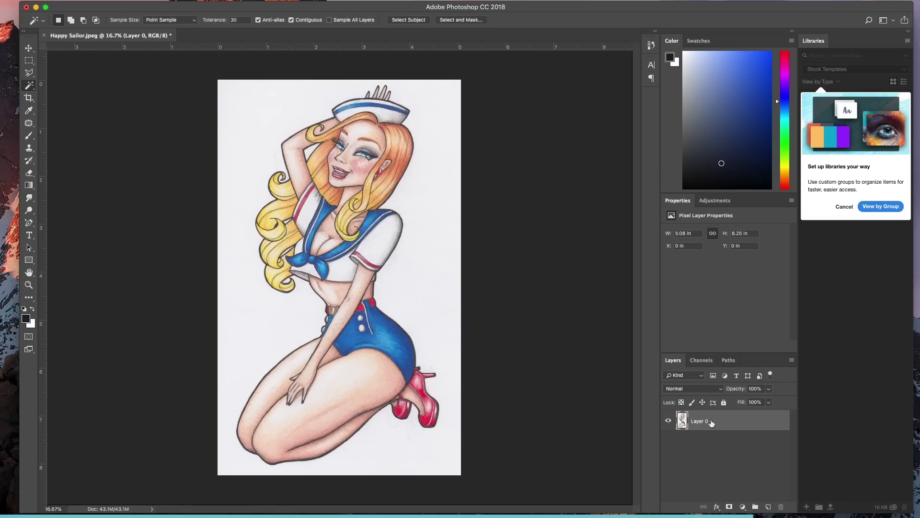
Step: Duplicate Layer 0, then fully lock and hide the original Layer 0
drag(712, 422, 768, 507)
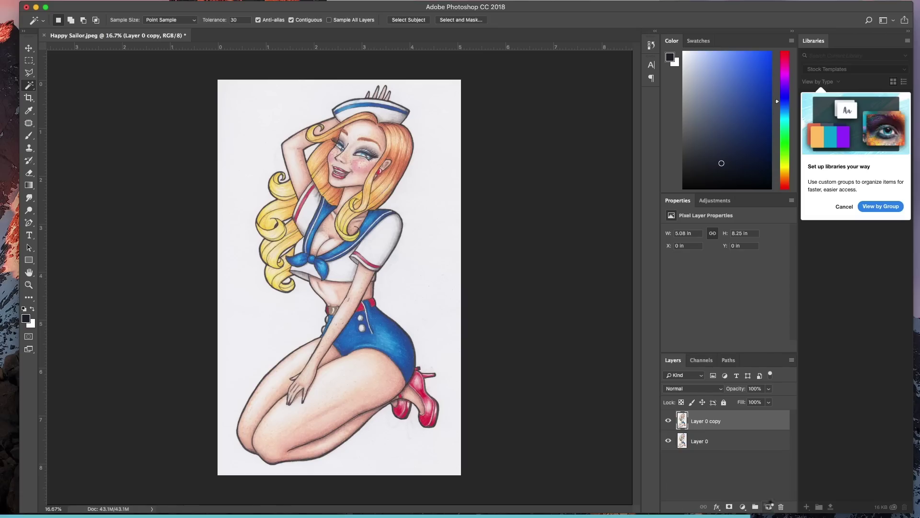
click(728, 443)
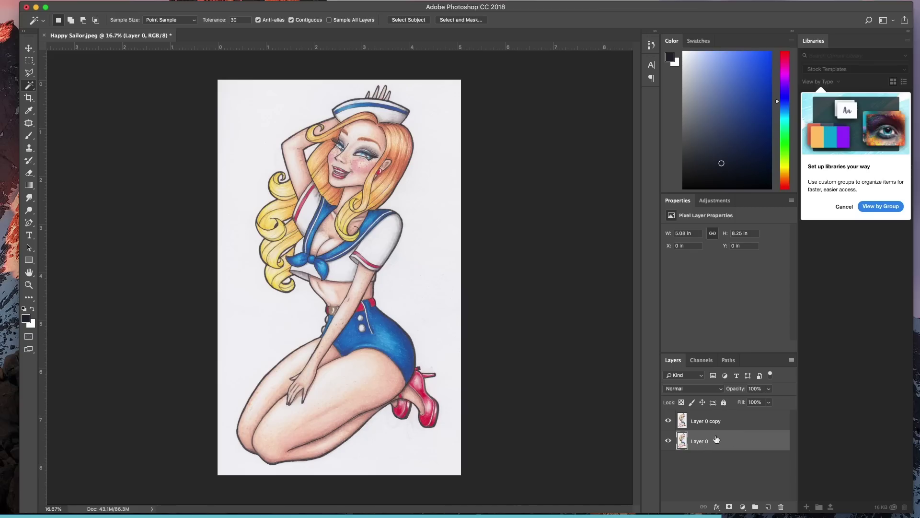
click(724, 402)
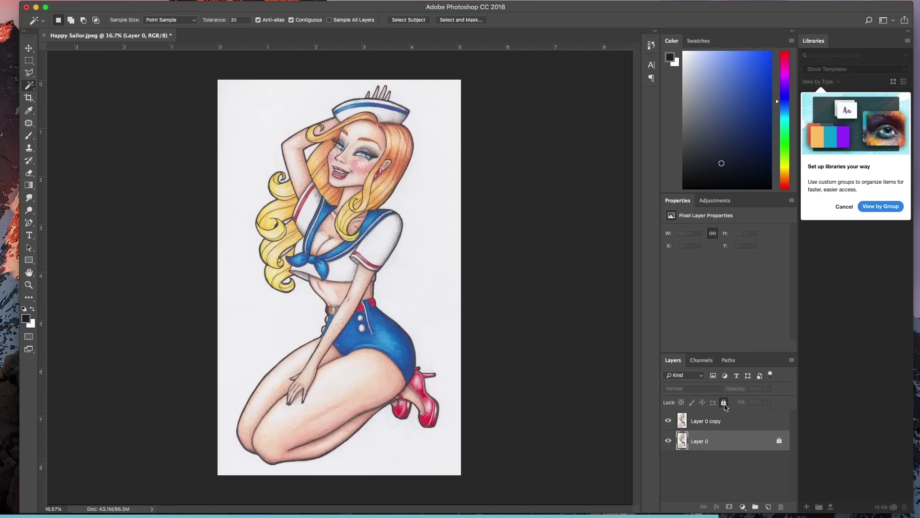
click(667, 441)
Step: Rename the Layer 0 copy to 'Artwork'
click(713, 422)
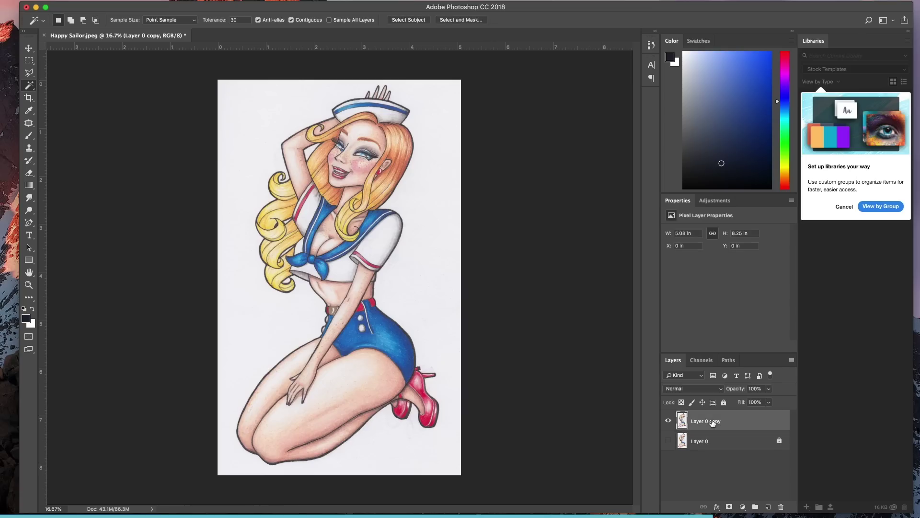
double_click(713, 422)
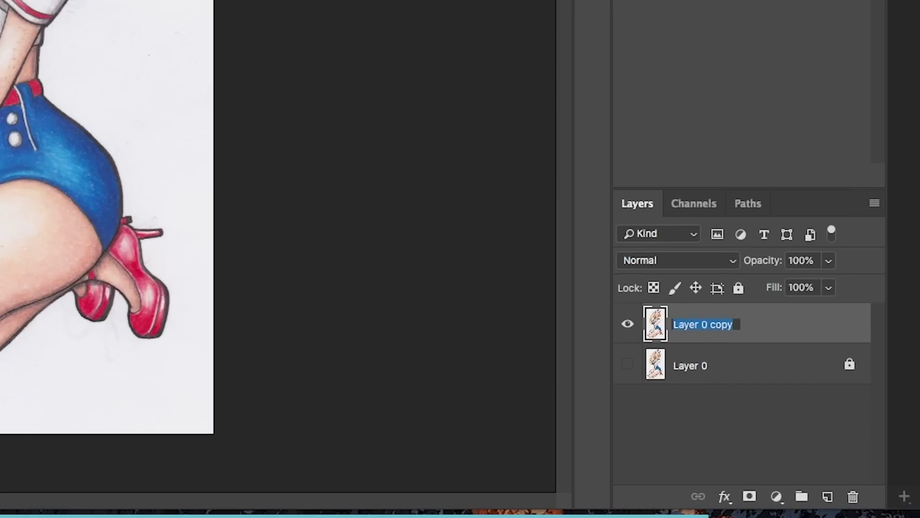
text(Artwo)
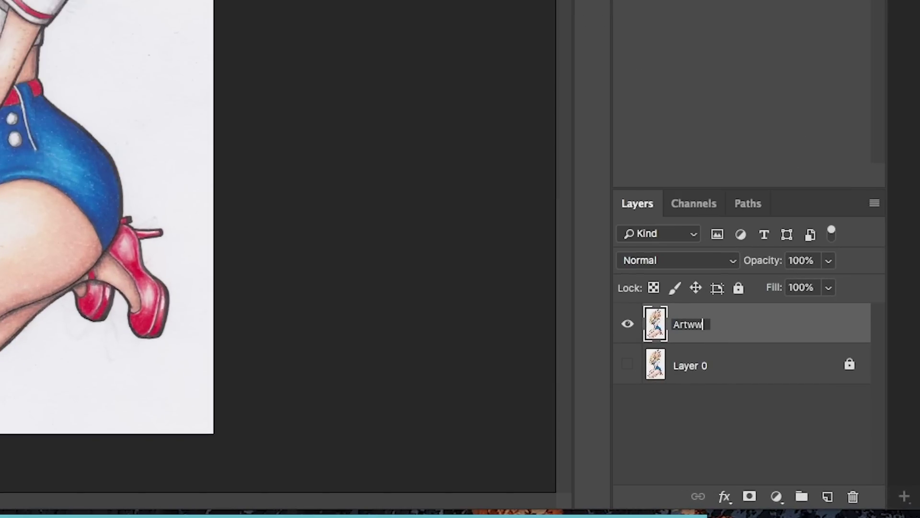
text(rk)
key(Return)
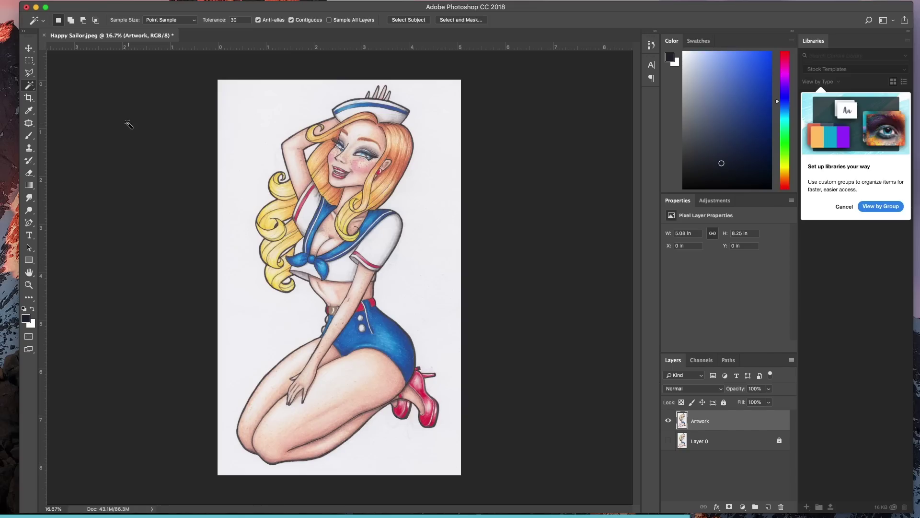
Step: Apply Levels to Artwork with input black 24, midtones 1.00 and input white 251
key(super+l)
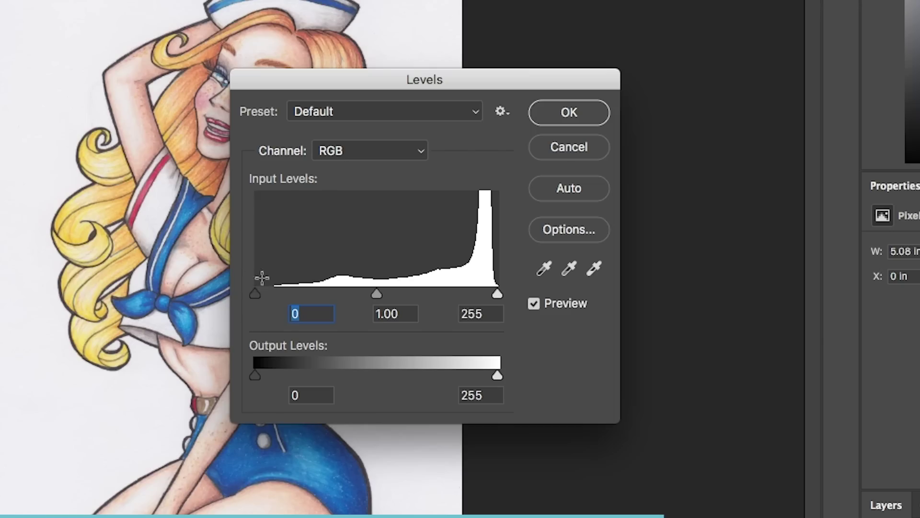
drag(256, 297, 275, 298)
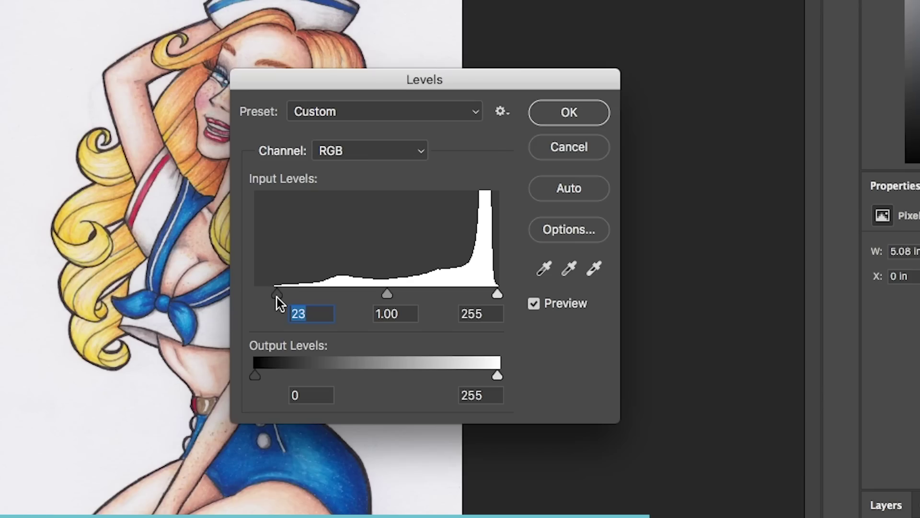
drag(277, 297, 278, 297)
drag(497, 298, 496, 296)
click(494, 296)
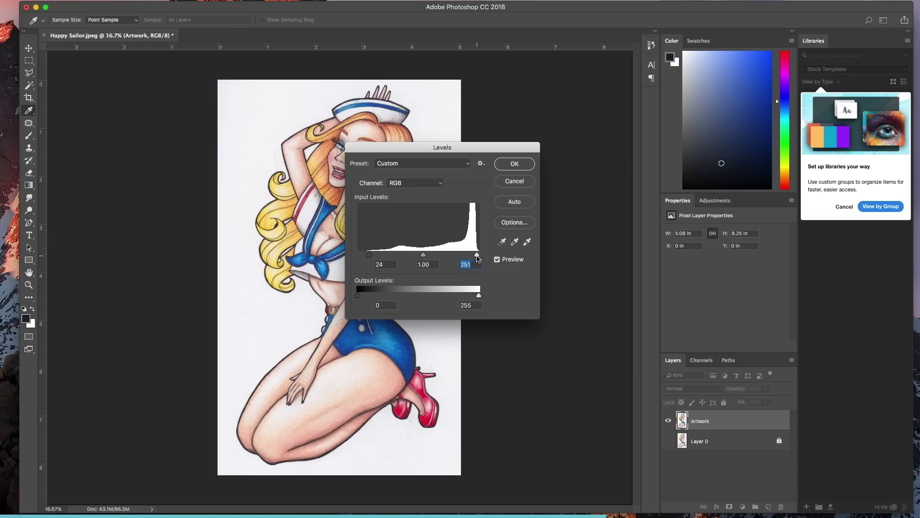
click(513, 165)
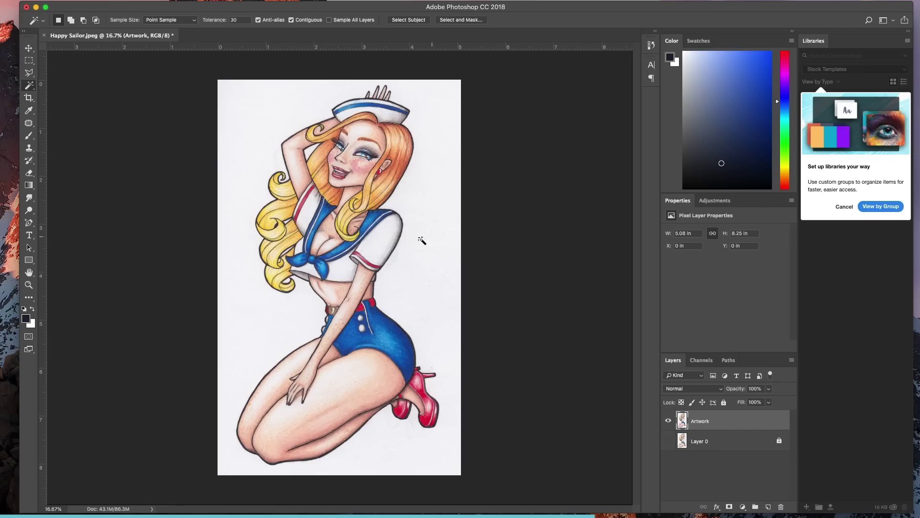
Step: Select the white background at Magic Wand tolerance 100, then invert the selection onto the sailor
click(432, 248)
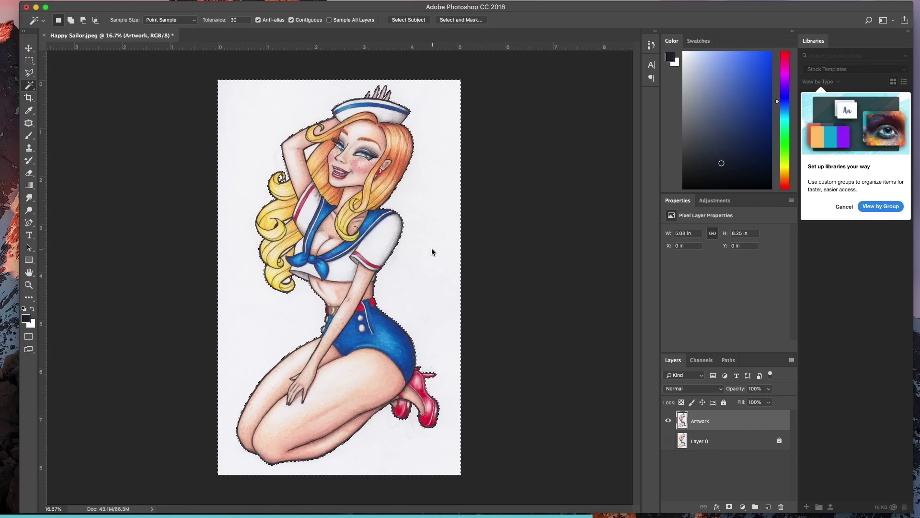
double_click(239, 21)
text(100)
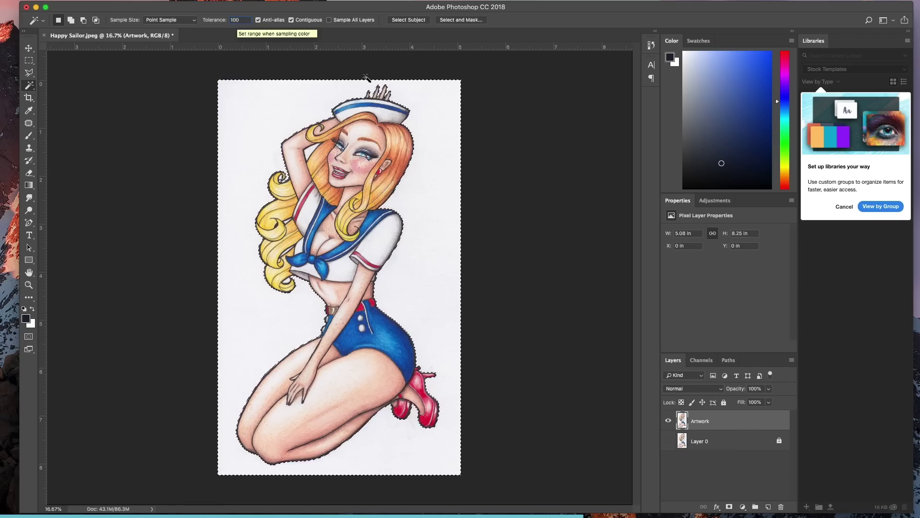
click(478, 112)
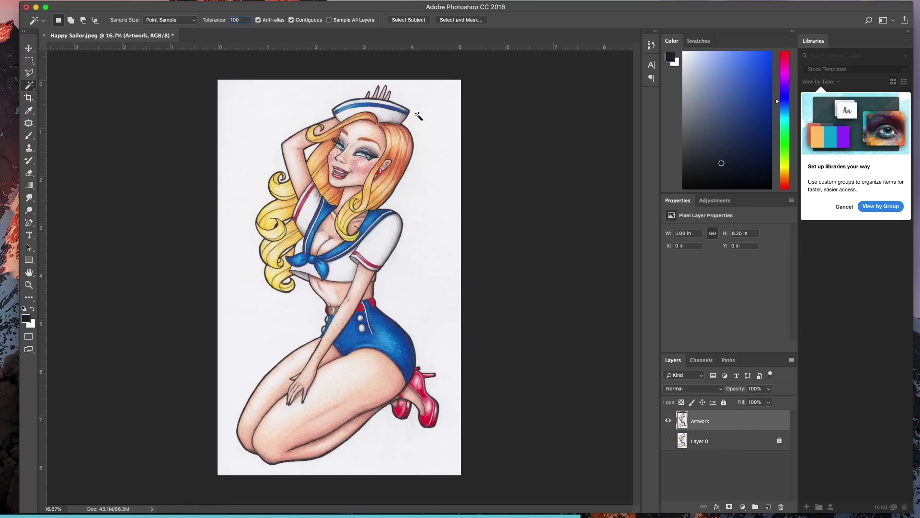
click(418, 254)
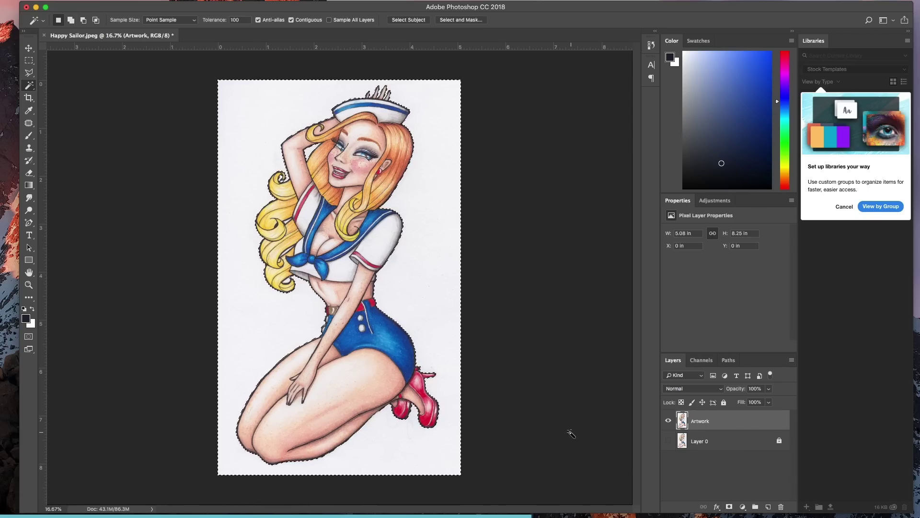
key(super+shift+i)
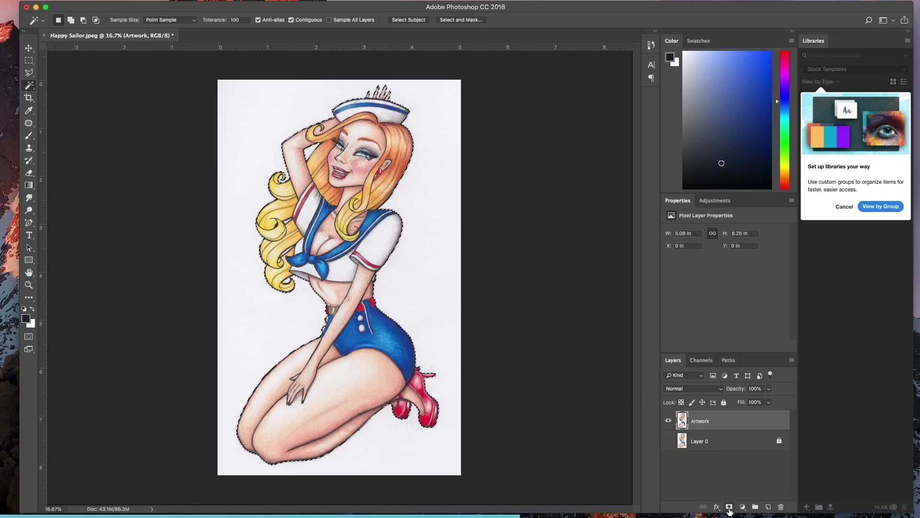
Step: Add a layer mask to Artwork from the figure selection, then target the layer's pixels
click(729, 506)
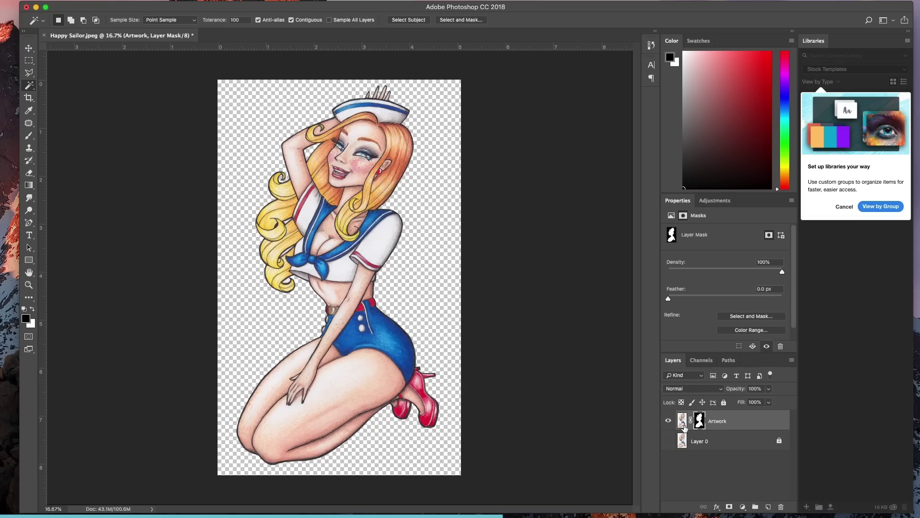
click(683, 422)
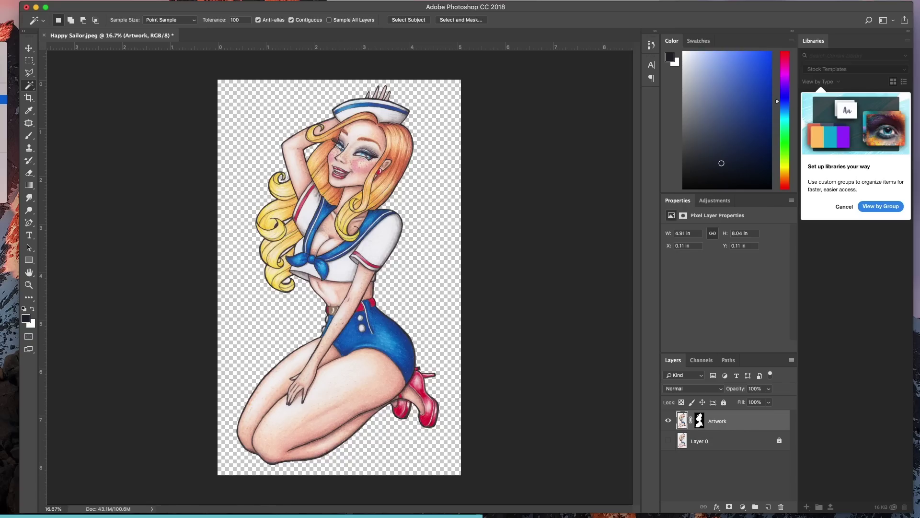
Step: Add a Hue/Saturation 1 adjustment layer set to Hue +5 and Saturation +16
key(ctrl+u)
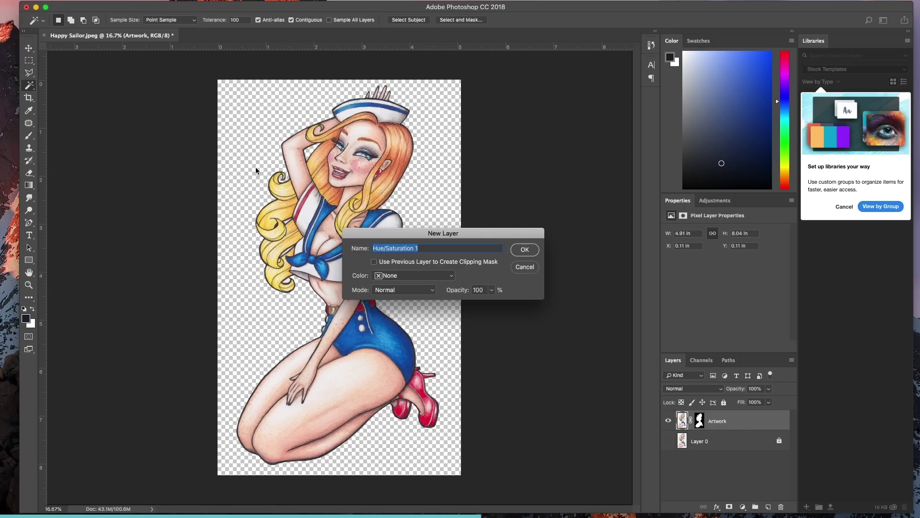
click(526, 252)
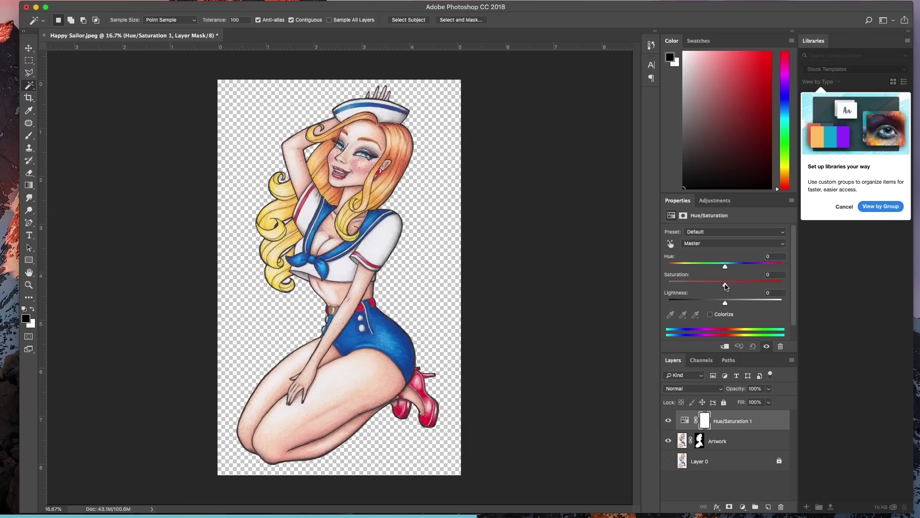
drag(726, 286, 732, 286)
drag(727, 268, 730, 268)
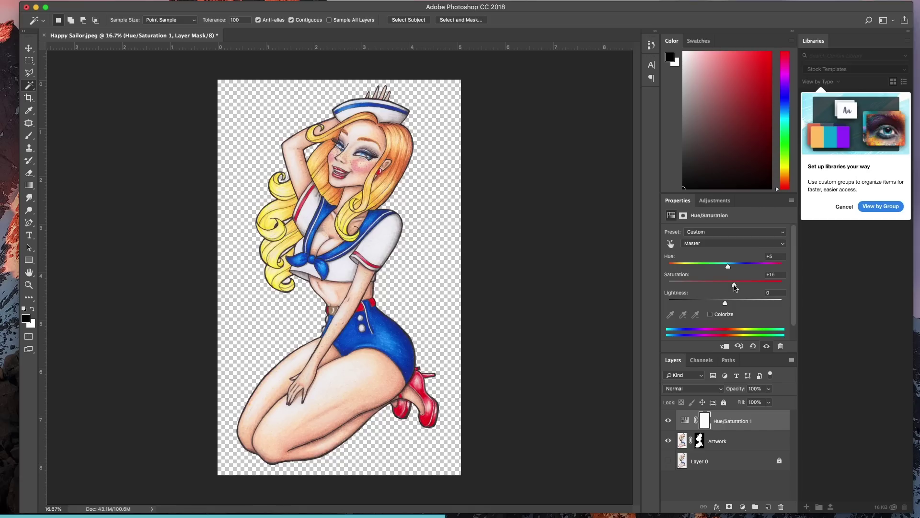
click(683, 440)
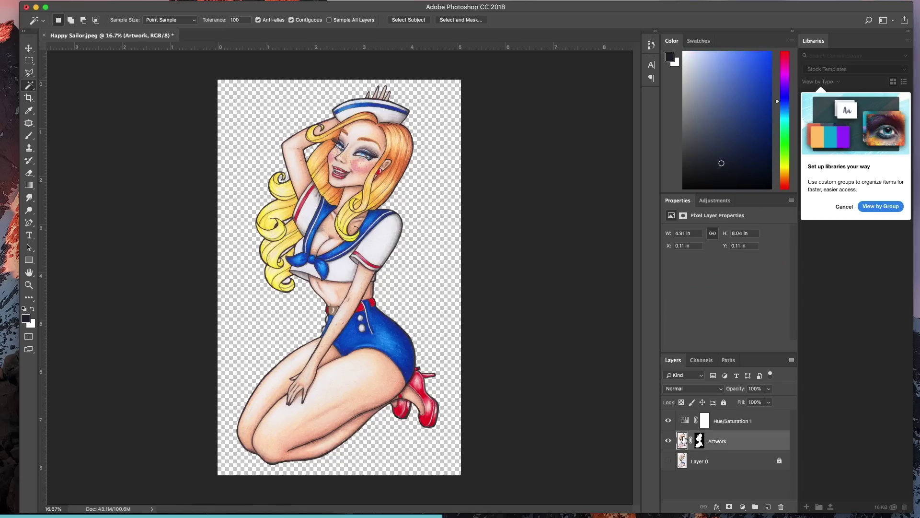
Step: Duplicate Artwork as a layer named 'Bur' and apply a Gaussian Blur to it
drag(683, 440, 770, 506)
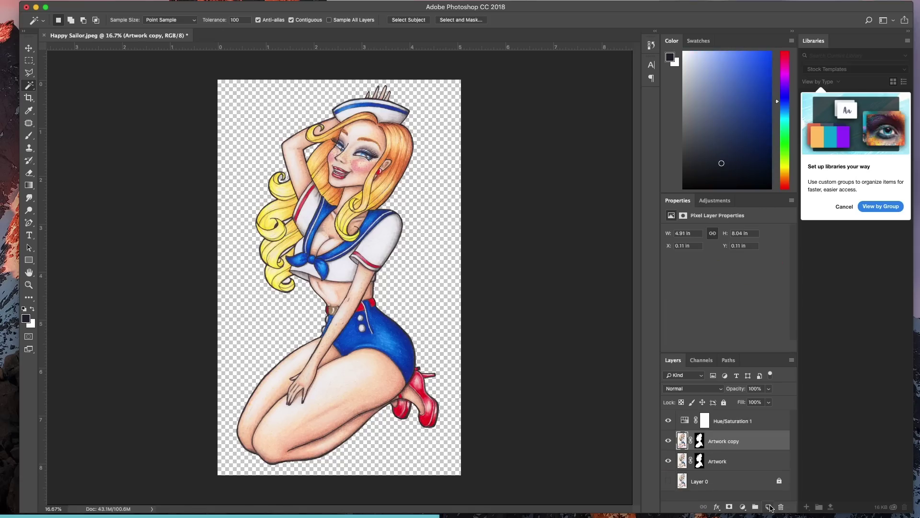
double_click(719, 441)
text(Blue)
key(Return)
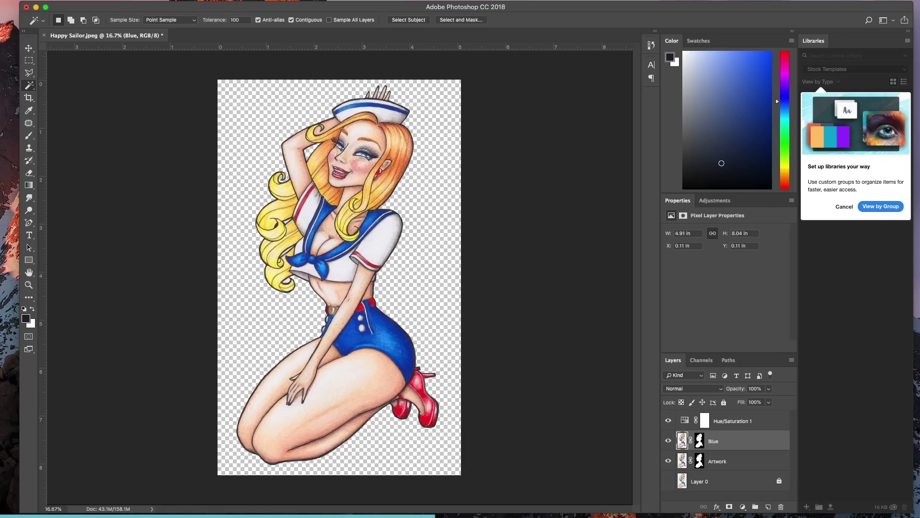
double_click(720, 445)
text(Bur)
key(Return)
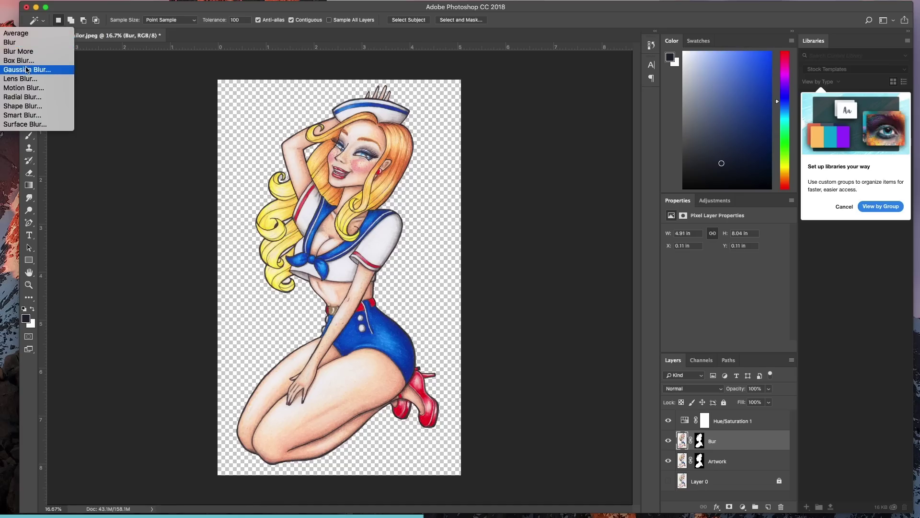
click(27, 69)
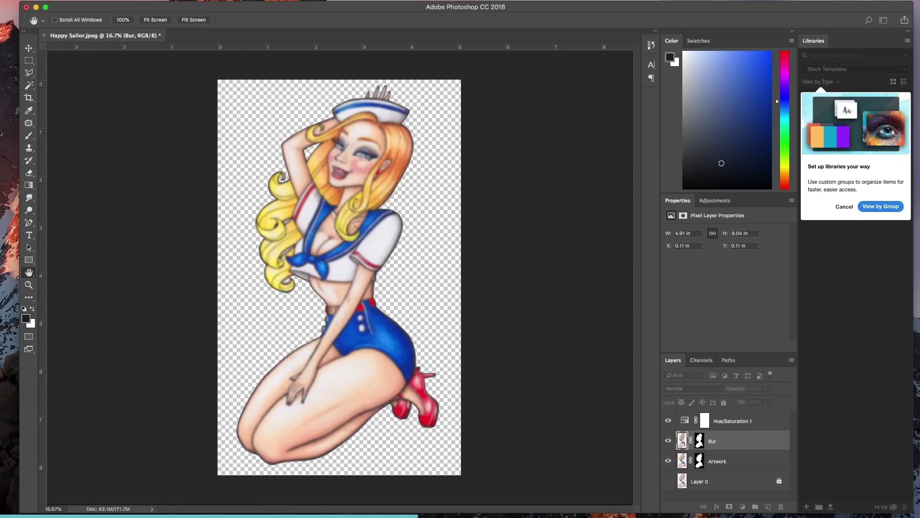
key(w)
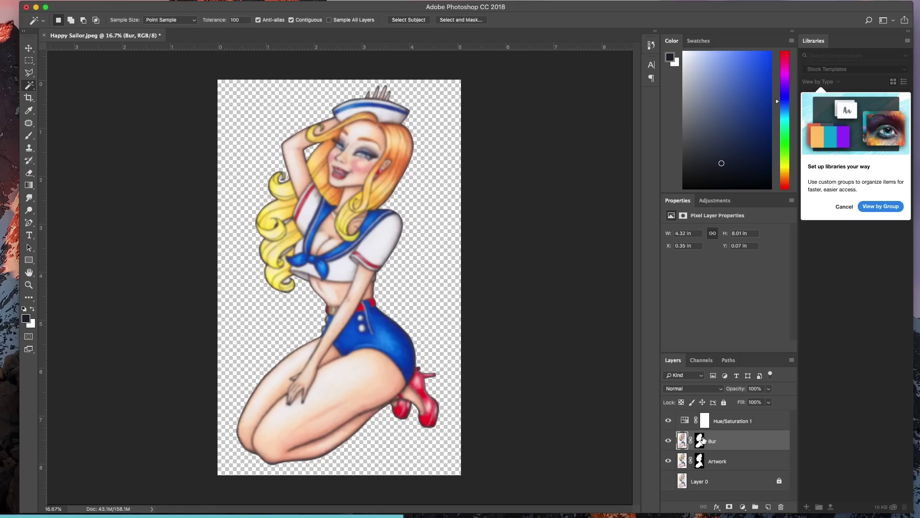
Step: Lower the Bur layer to 33% opacity and save the file as Happy Sailor.psd
click(769, 389)
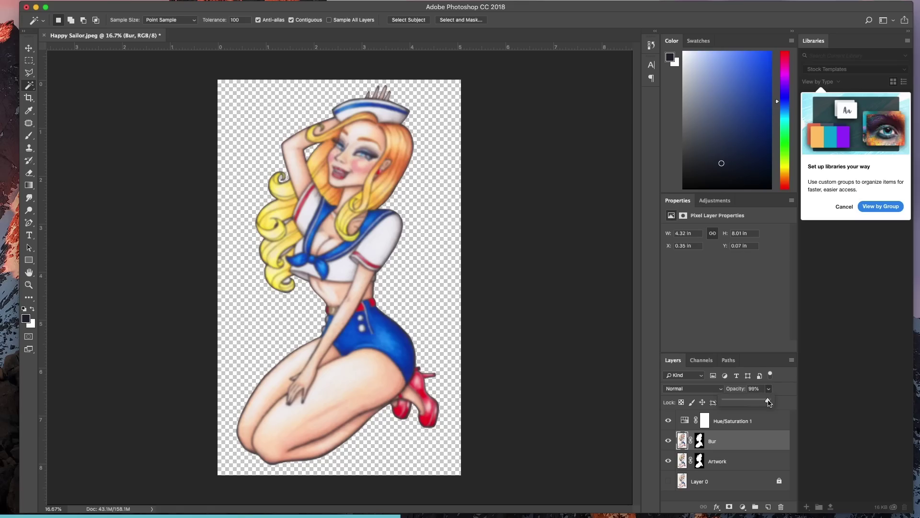
drag(769, 402, 742, 404)
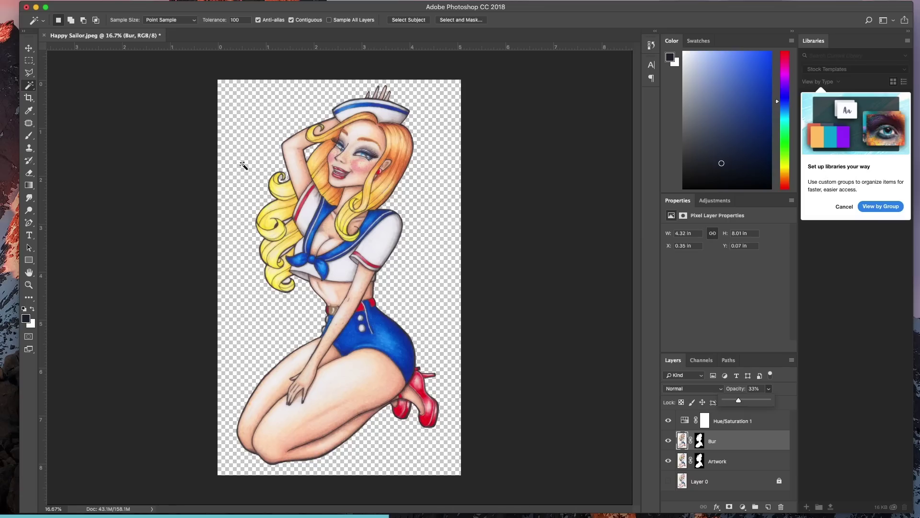
click(29, 48)
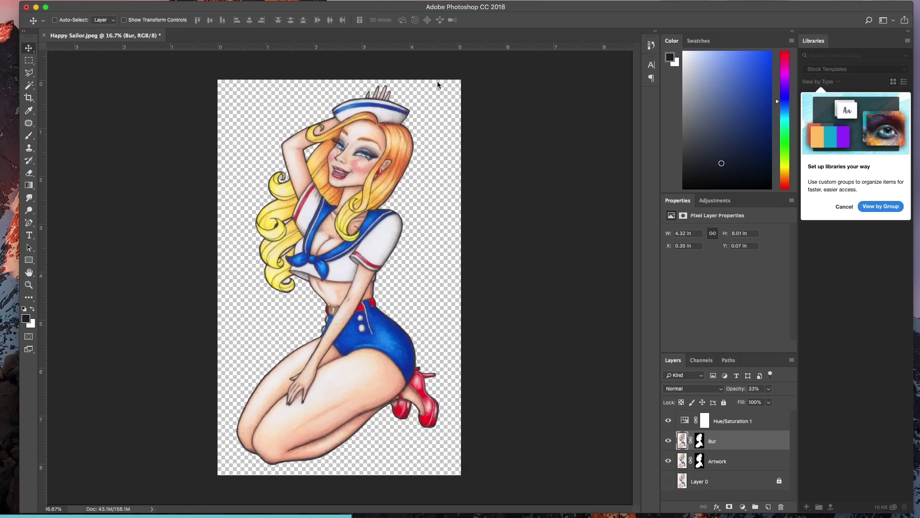
key(super+shift+s)
key(Return)
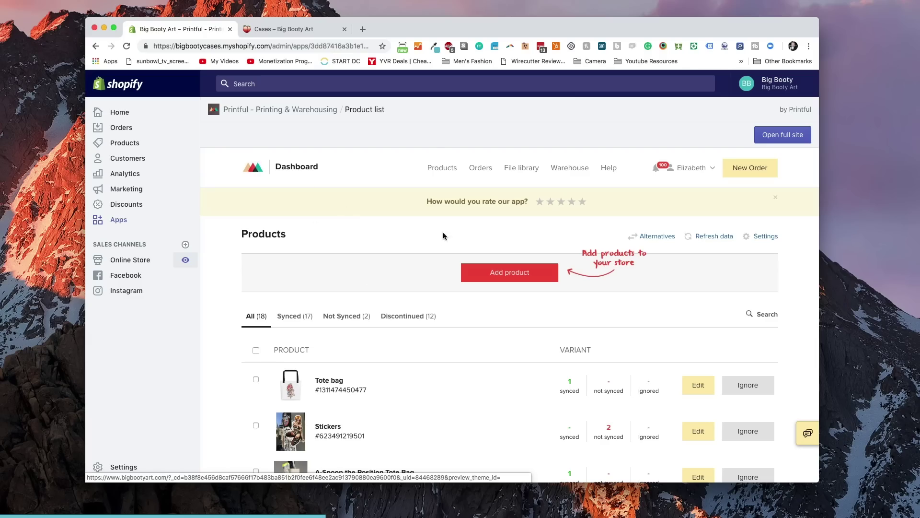
Step: Start a new Printful product and browse Accessories to the iPhone cases, down to the iPhone XR
click(526, 275)
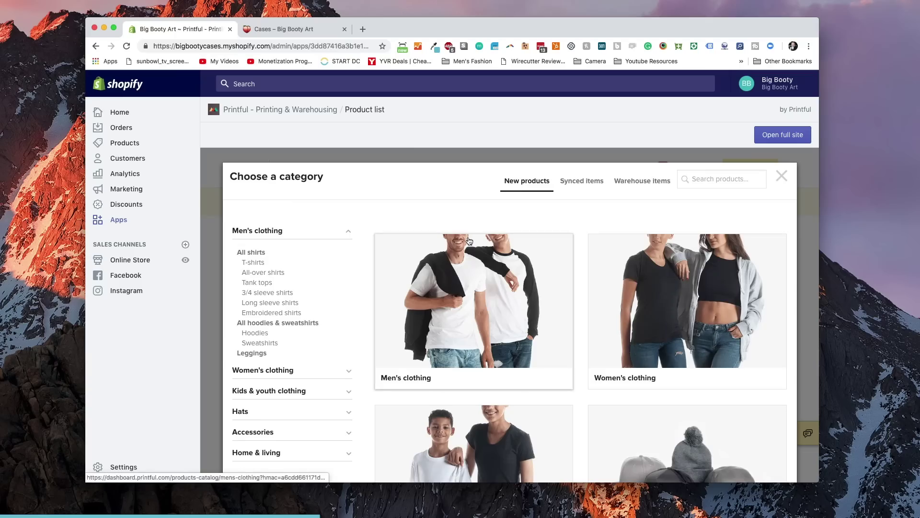
scroll(559, 246, down, 3)
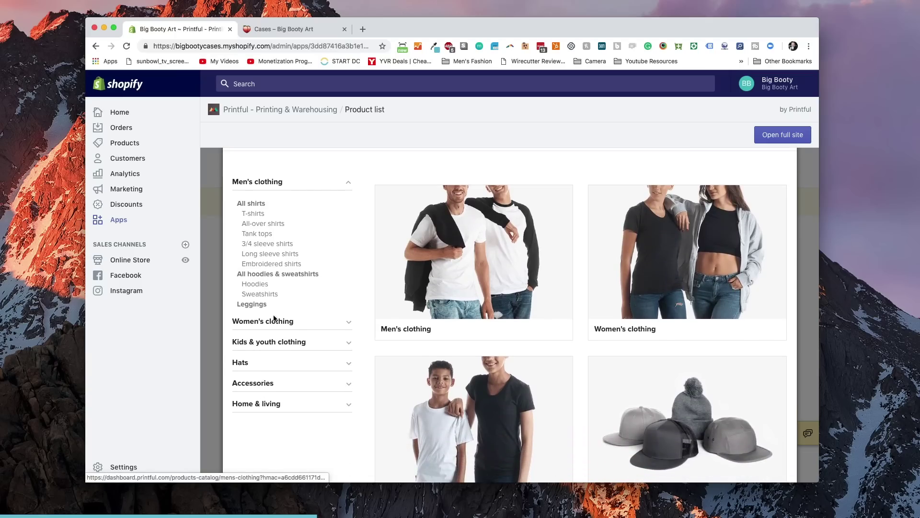
click(350, 382)
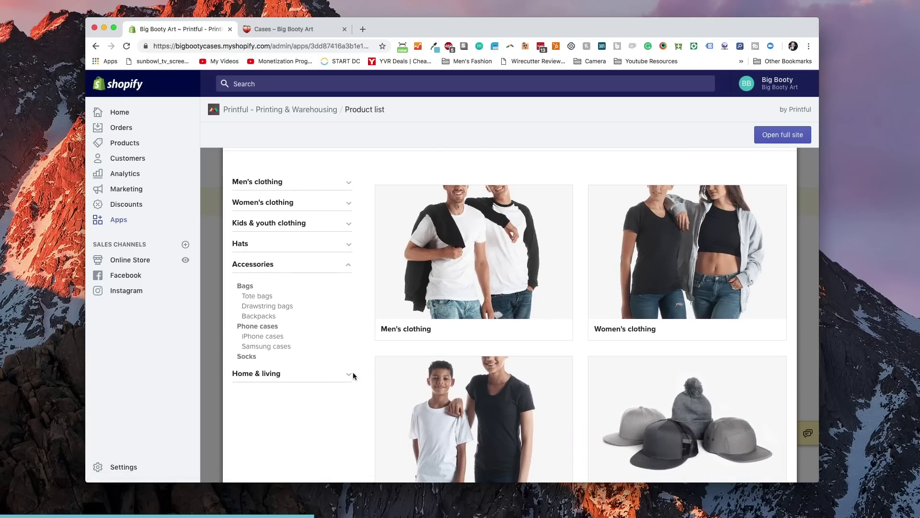
scroll(338, 326, down, 1)
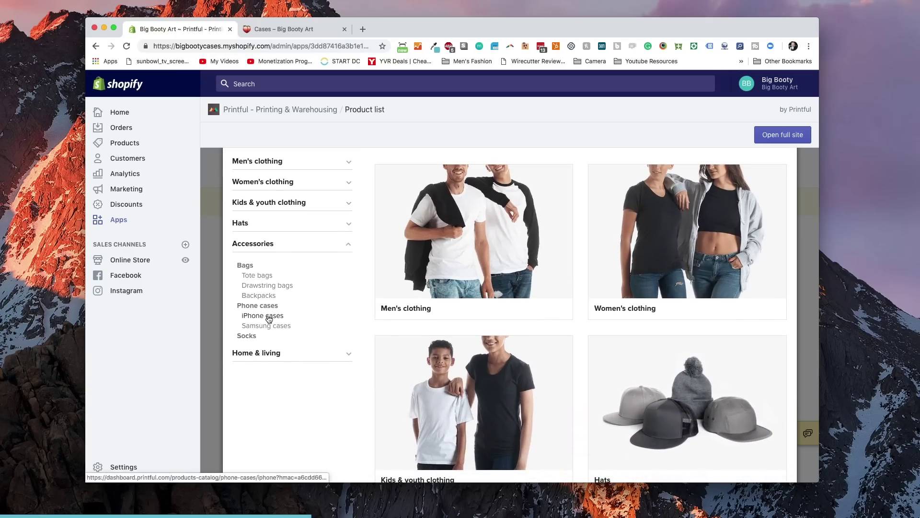
scroll(489, 295, down, 6)
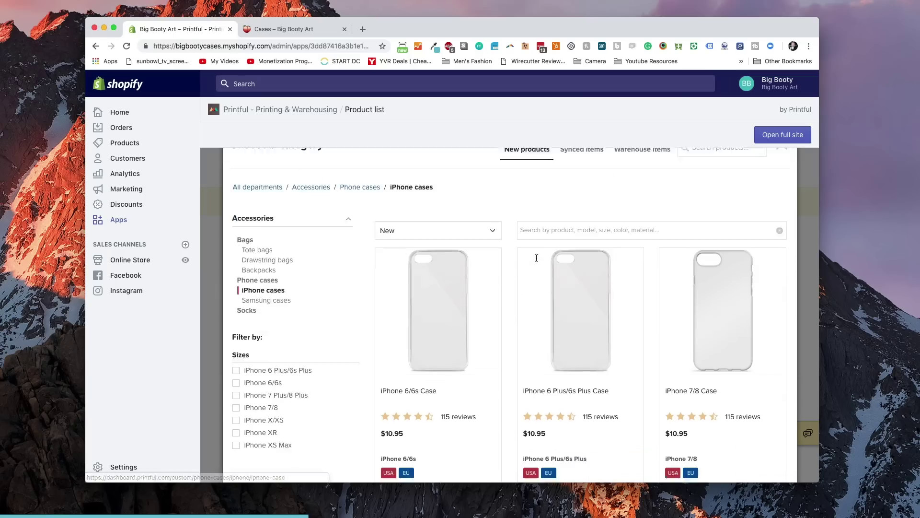
scroll(536, 261, down, 3)
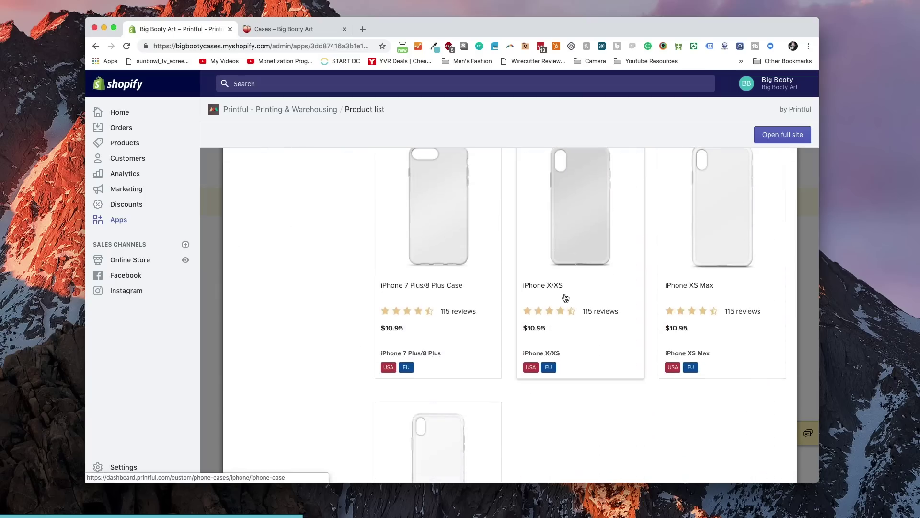
scroll(565, 298, up, 1)
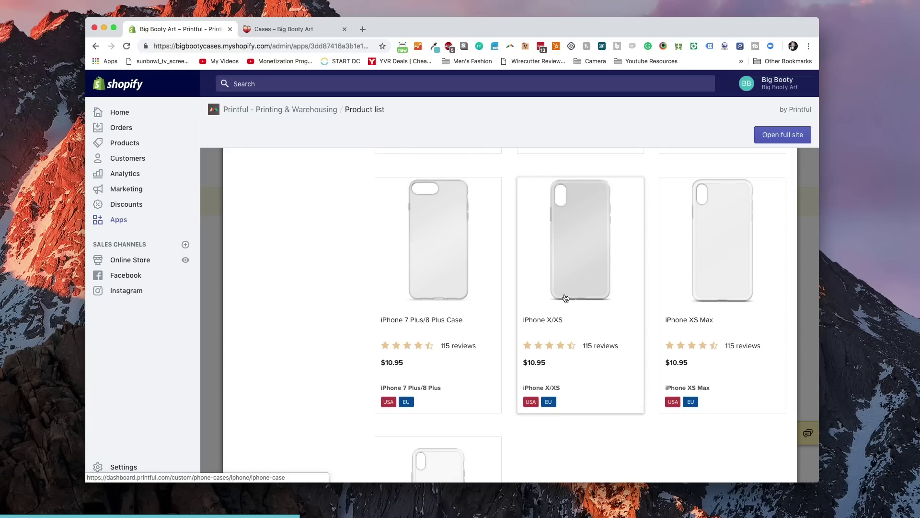
scroll(571, 311, down, 4)
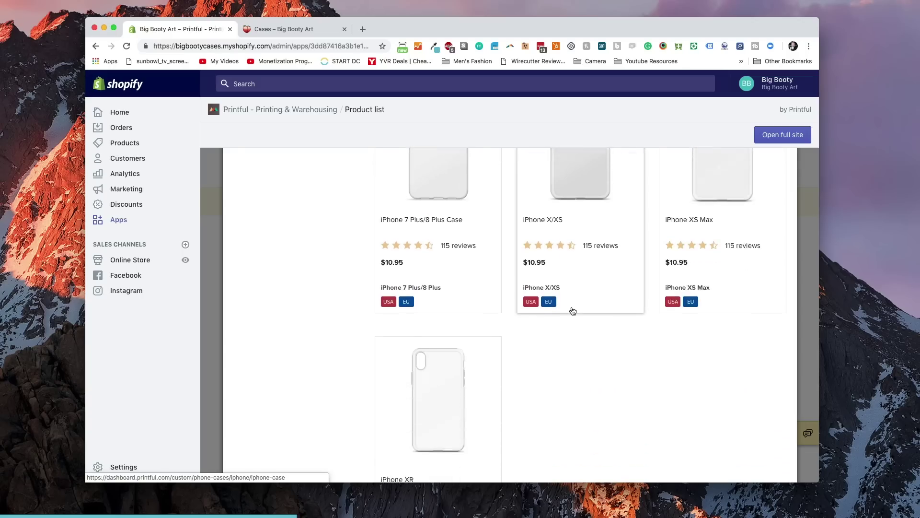
scroll(572, 310, down, 1)
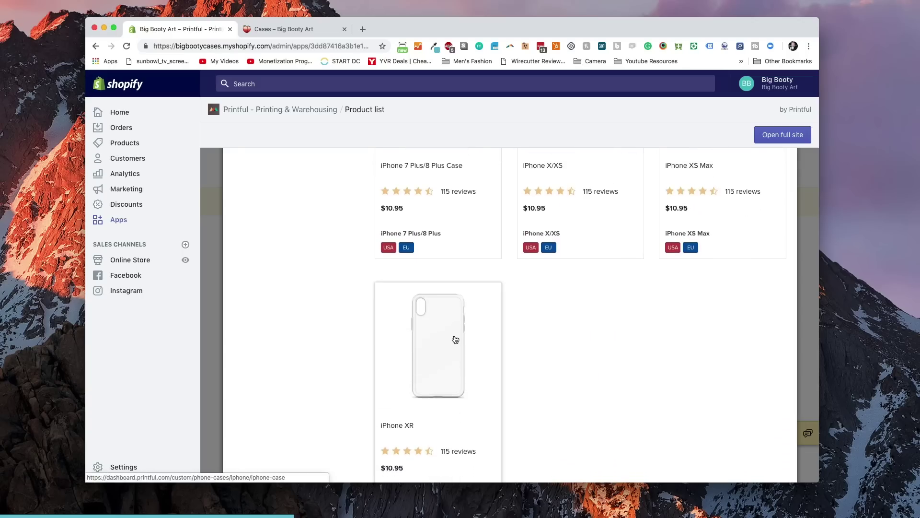
Step: Choose the iPhone XR case and open the file library for its design
click(456, 340)
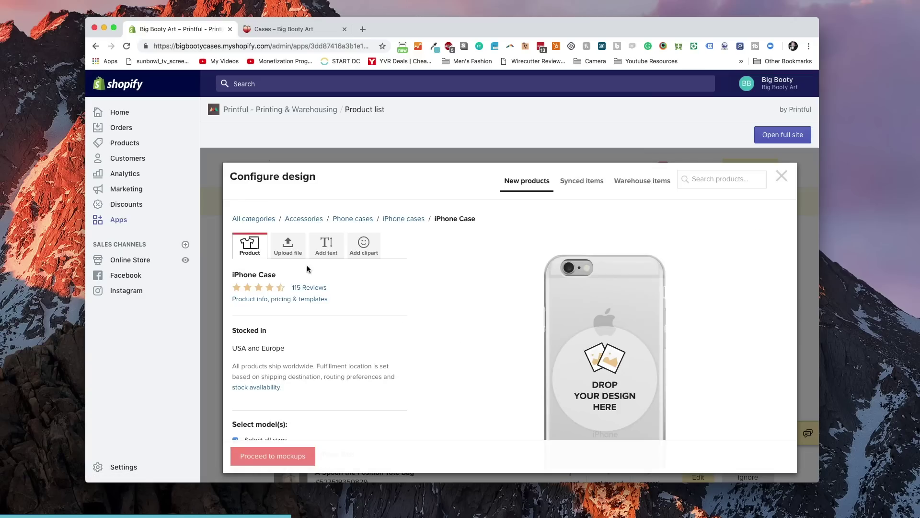
click(288, 253)
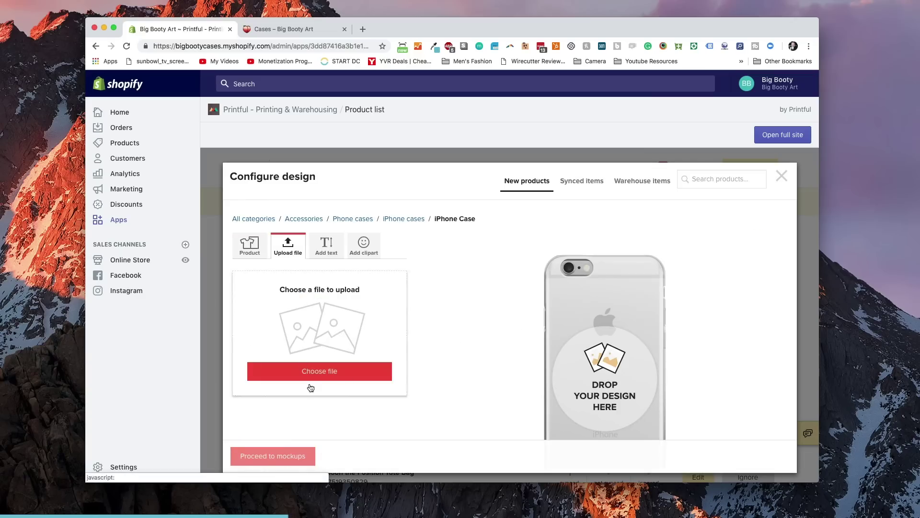
click(406, 353)
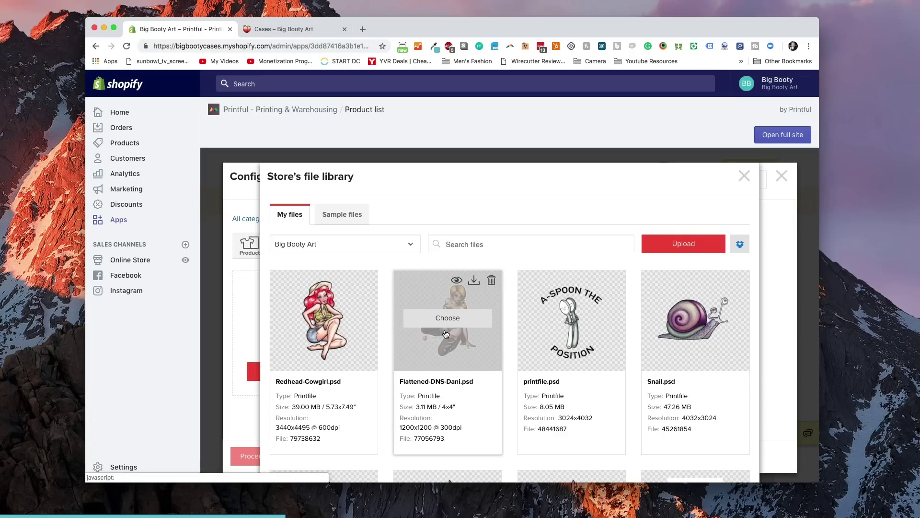
Step: Upload Happy Sailor.psd from Desktop/BigbootyCases and place it on the iPhone case
click(680, 247)
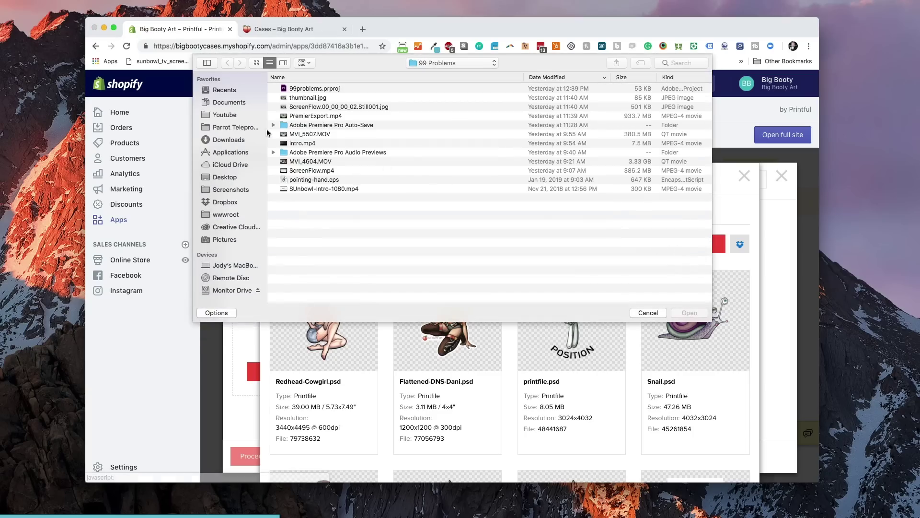
click(226, 179)
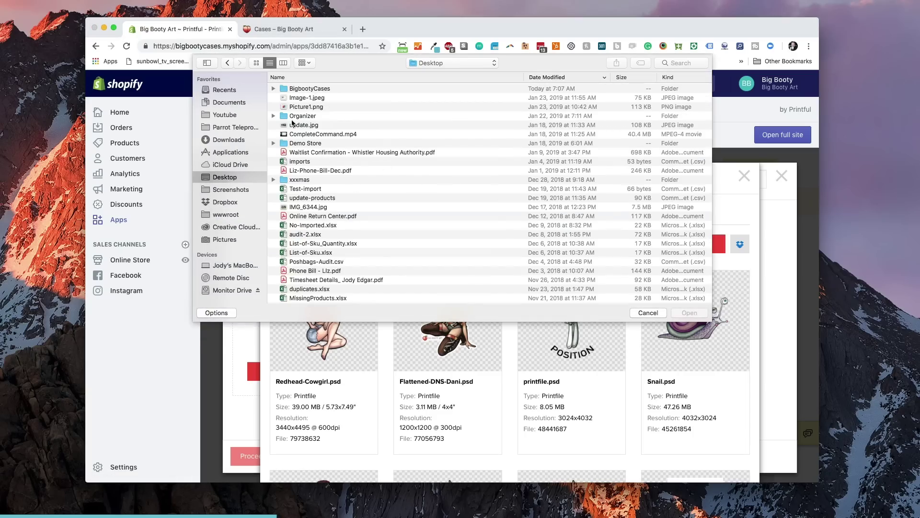
double_click(315, 89)
double_click(315, 89)
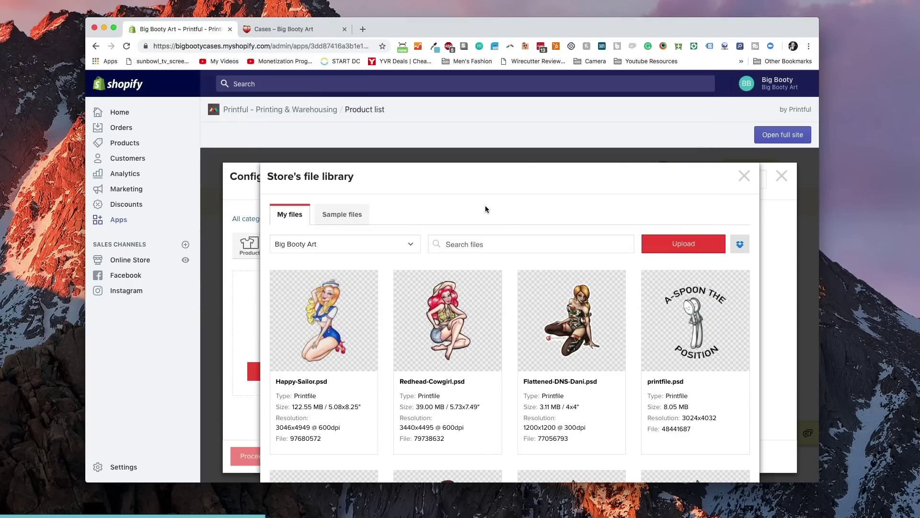
mouse_move(331, 318)
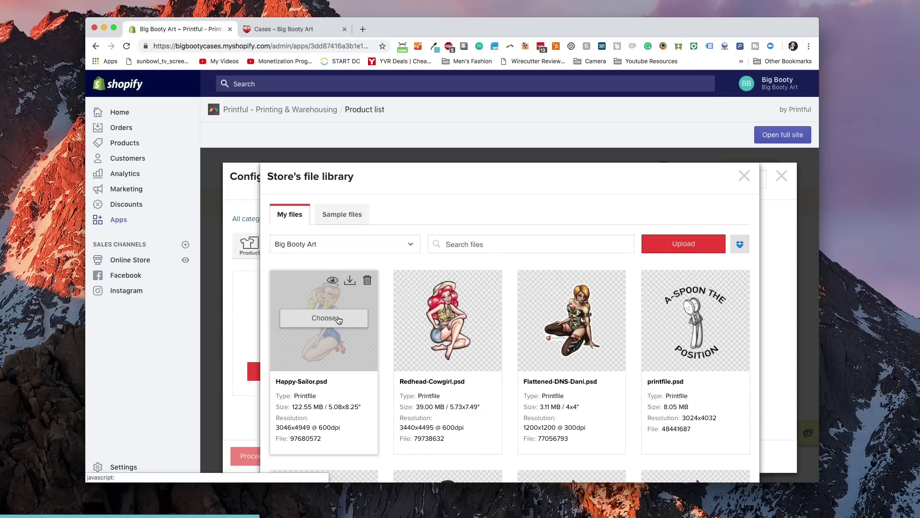
click(335, 319)
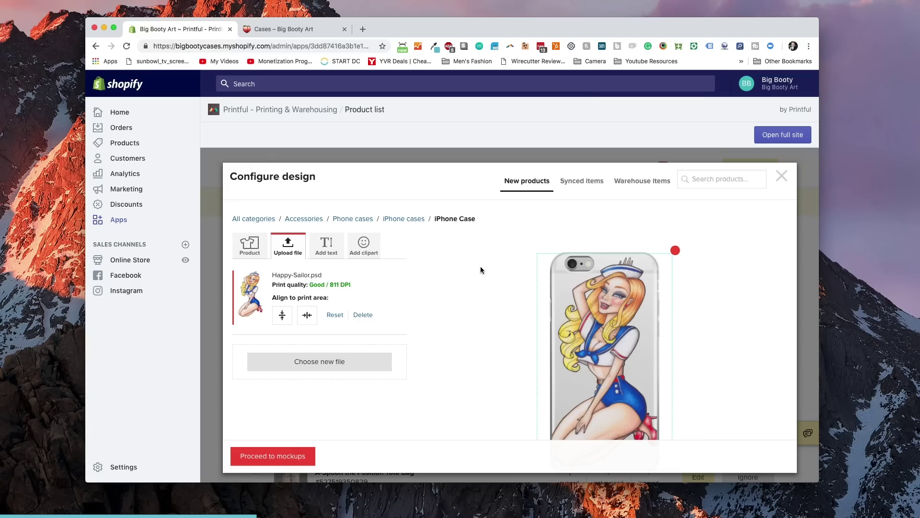
Step: Scroll down the Configure design modal to reach the Proceed to mockups button
scroll(482, 292, down, 2)
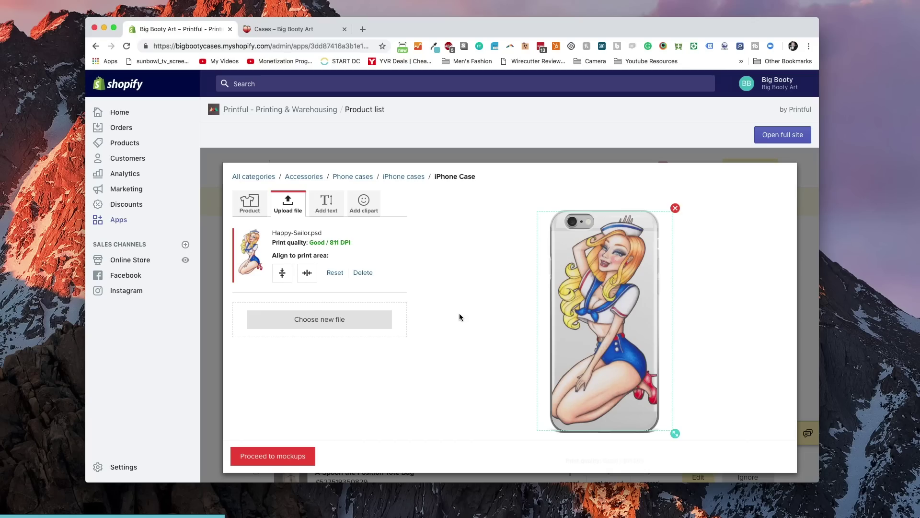
scroll(455, 317, down, 1)
click(267, 455)
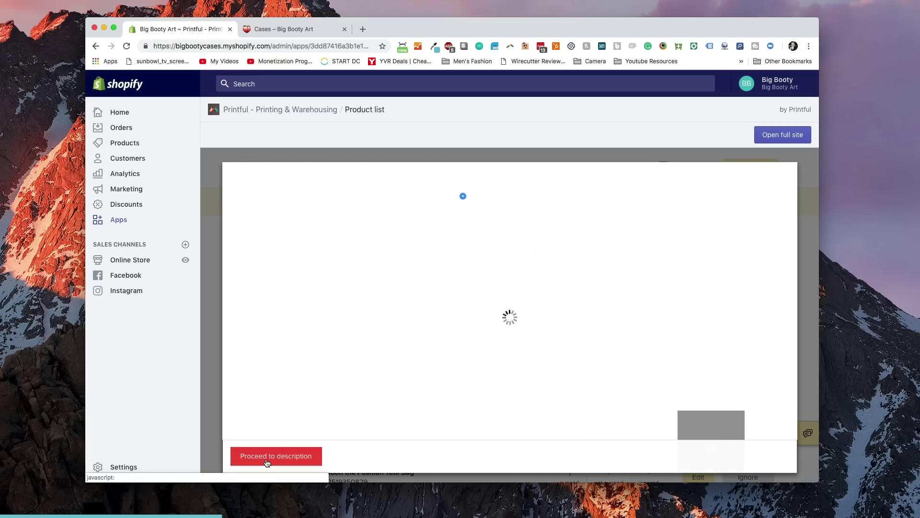
scroll(424, 320, down, 1)
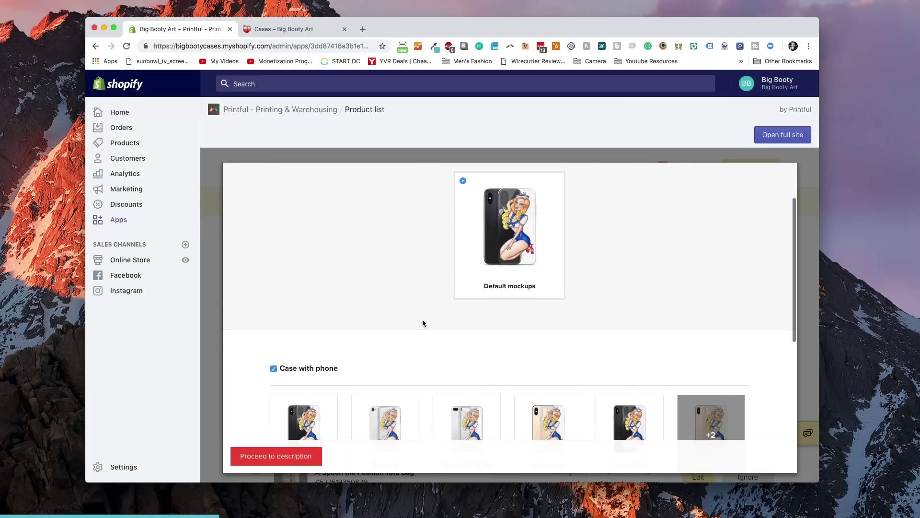
scroll(396, 305, down, 2)
scroll(393, 306, down, 1)
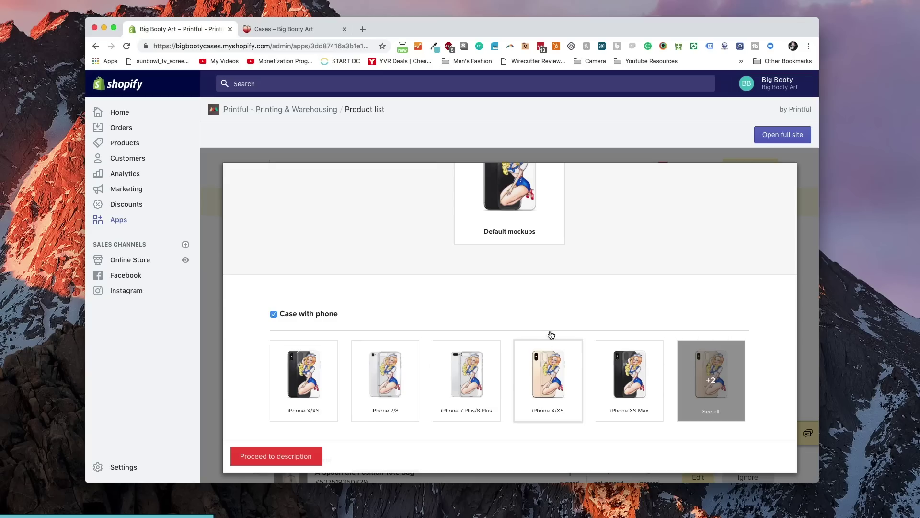
scroll(515, 318, up, 3)
scroll(415, 308, down, 4)
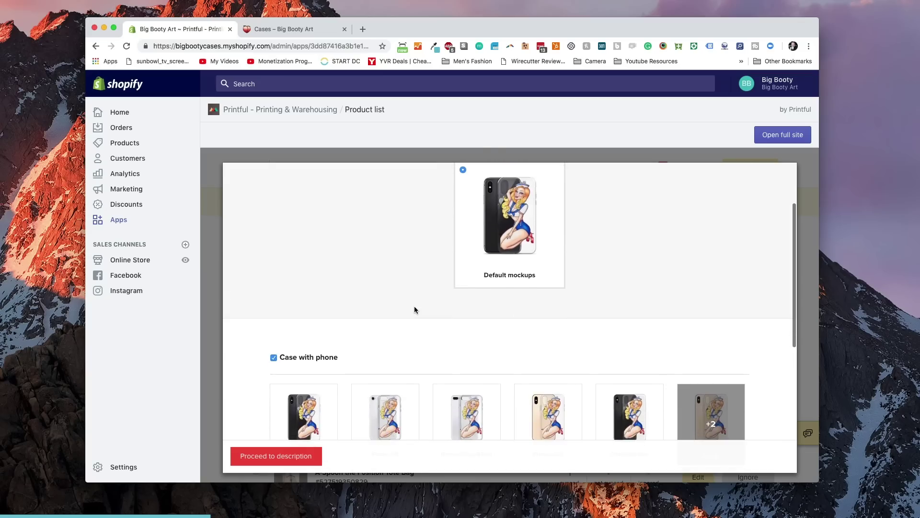
scroll(321, 425, down, 5)
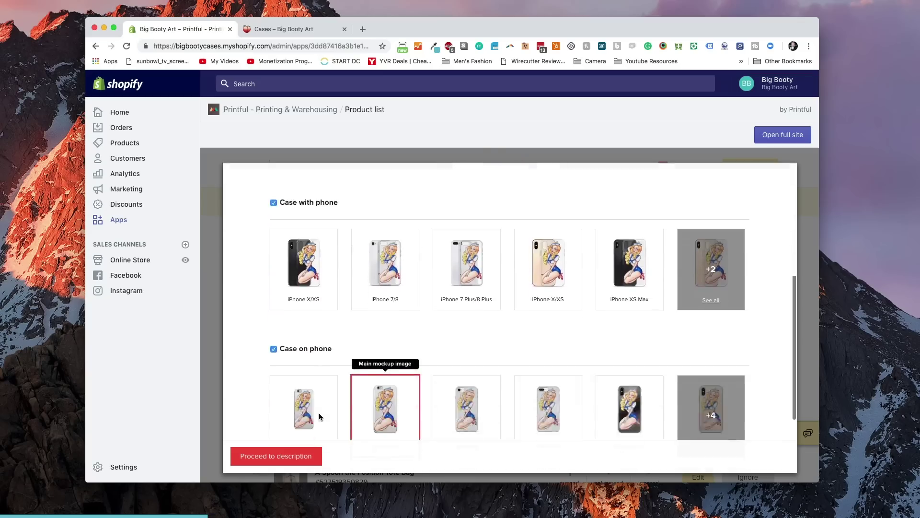
scroll(285, 451, down, 6)
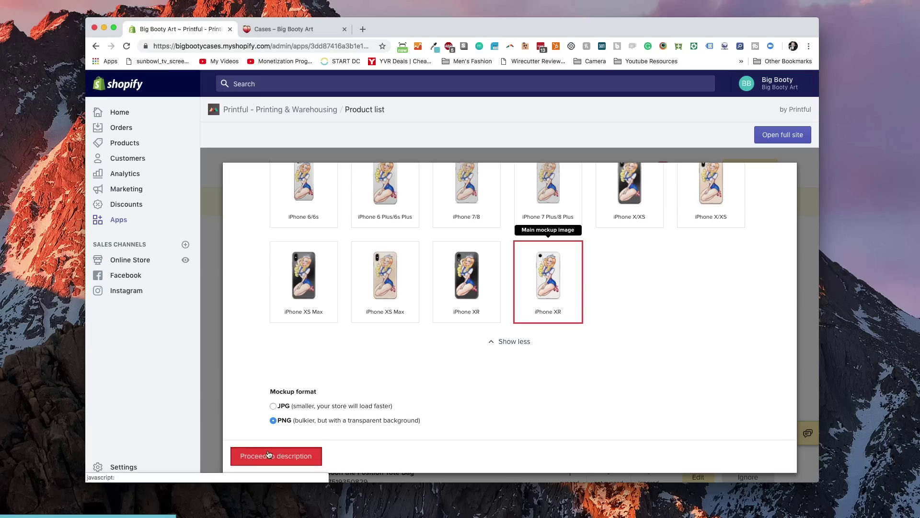
Step: Advance to the Add description step with the iPhone Case title and default description
click(269, 455)
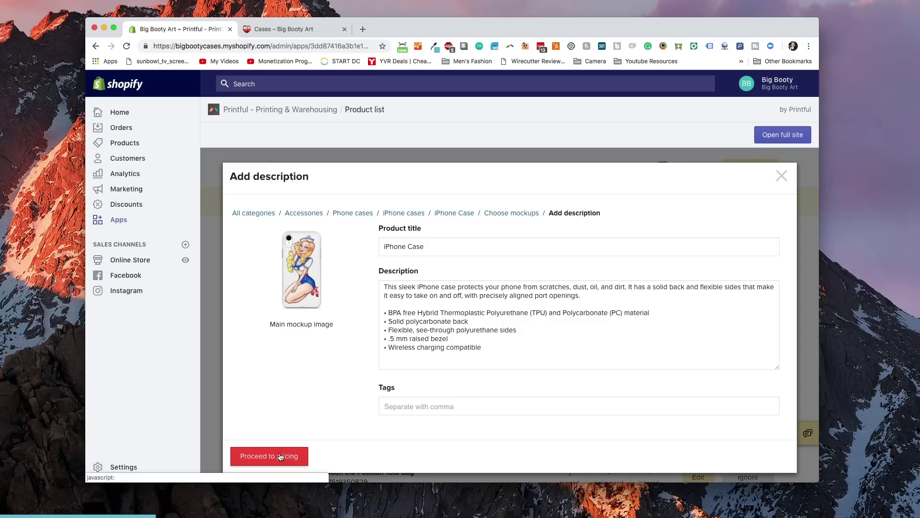
Step: Continue to the Pricing step and scroll to the retail price list
click(298, 453)
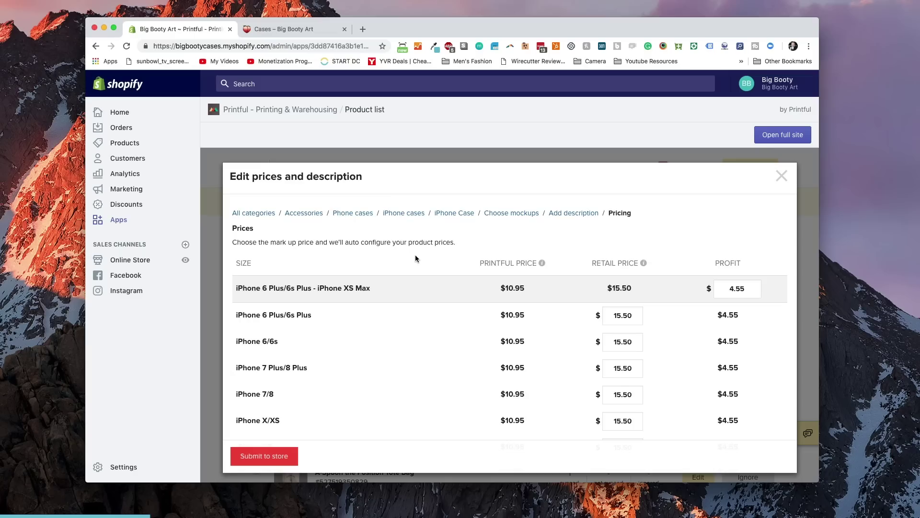
scroll(415, 258, down, 2)
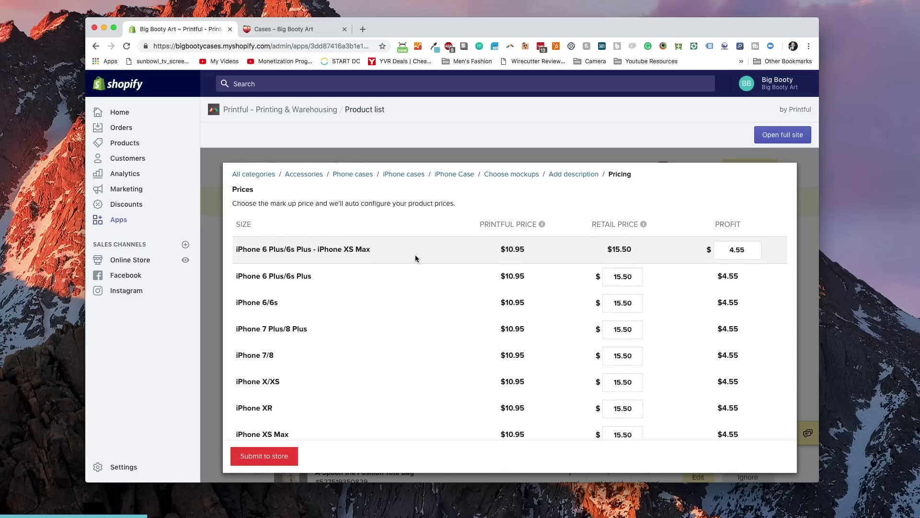
scroll(423, 258, down, 1)
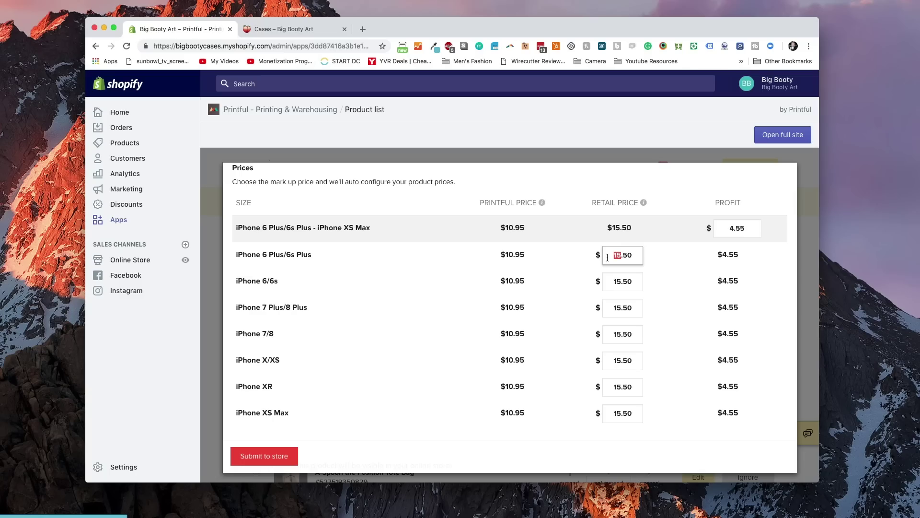
Step: Change each iPhone size's retail price from 15.50 to 29.50
text(29)
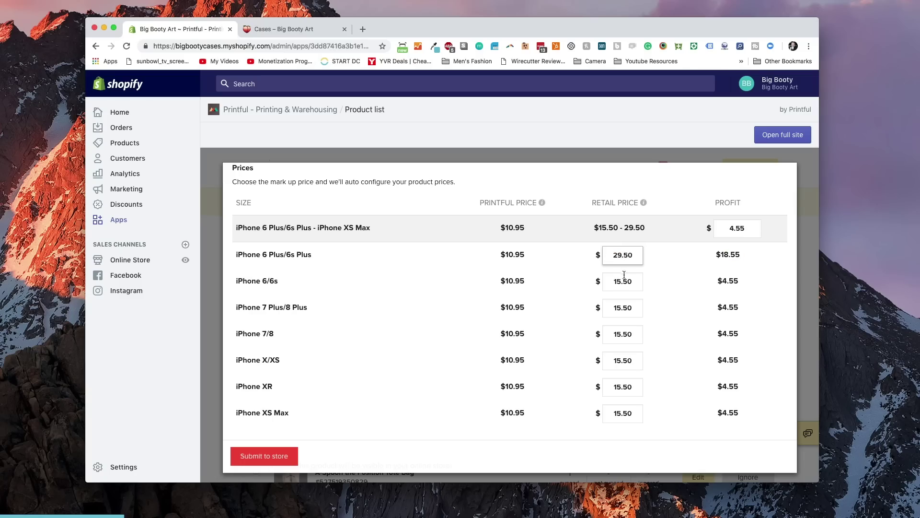
drag(620, 284, 608, 284)
text(2)
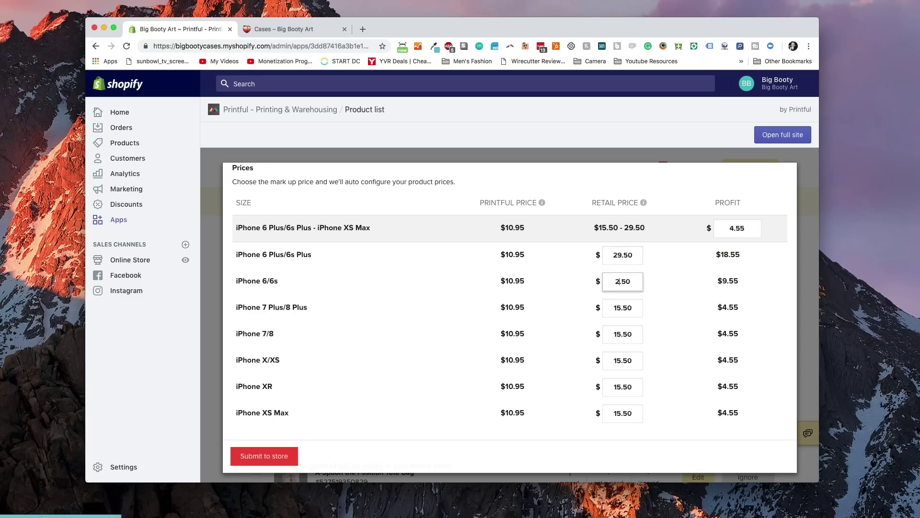
text(9)
drag(620, 308, 607, 308)
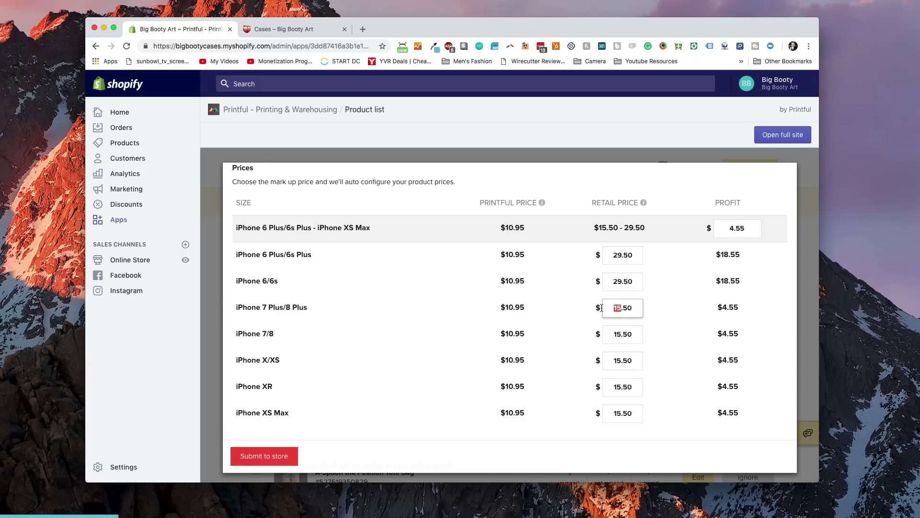
text(29)
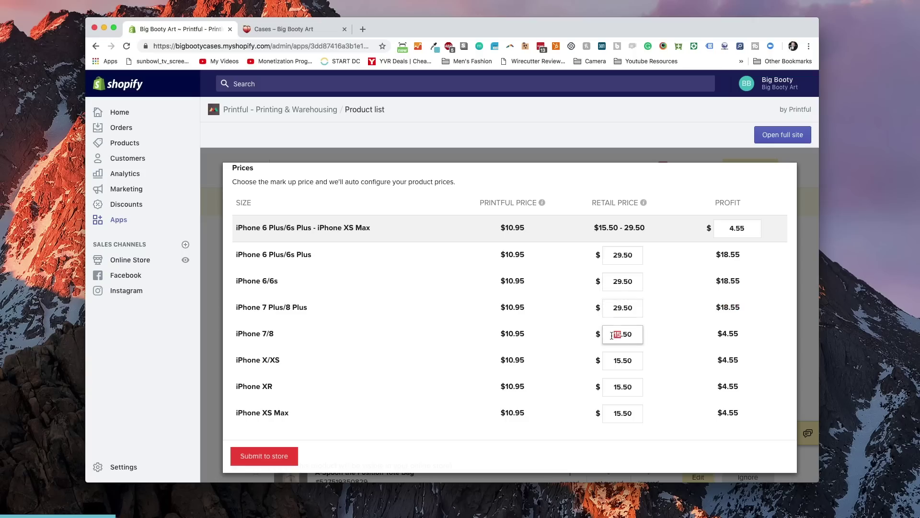
text(29)
drag(622, 360, 614, 389)
text(29)
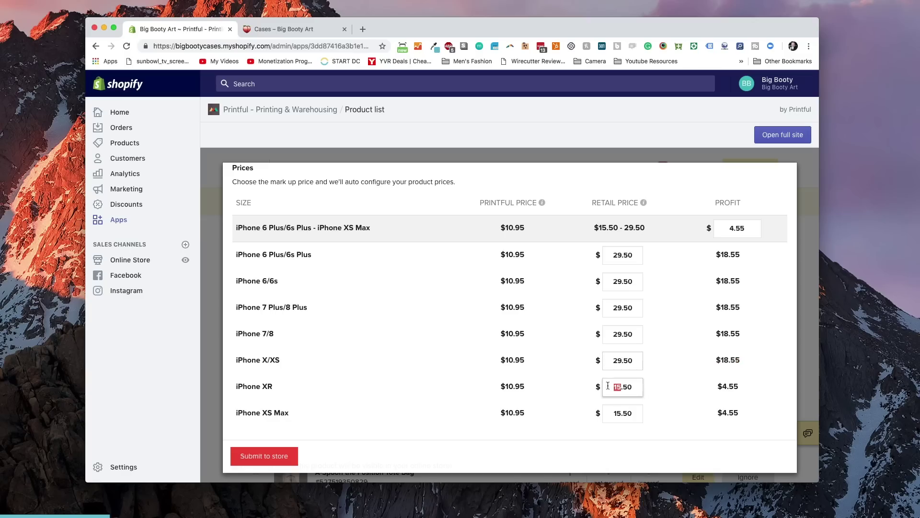
text(29)
click(619, 416)
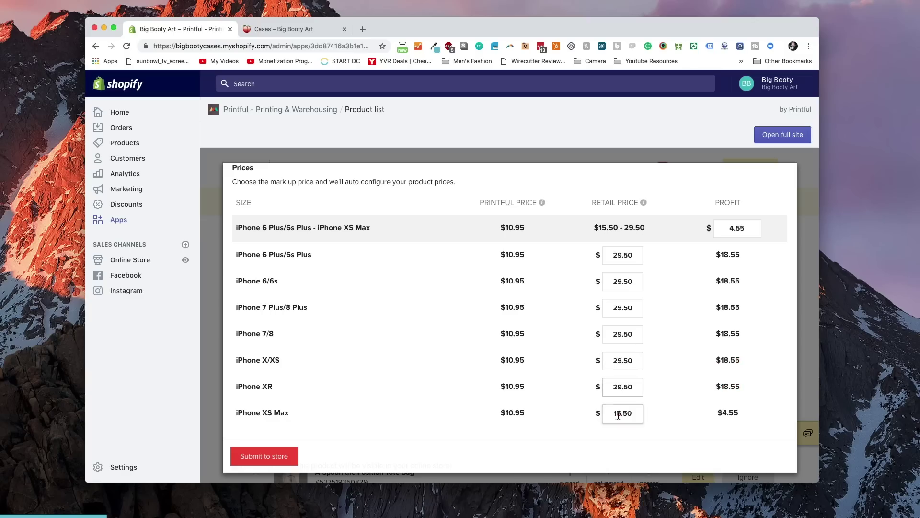
text(29)
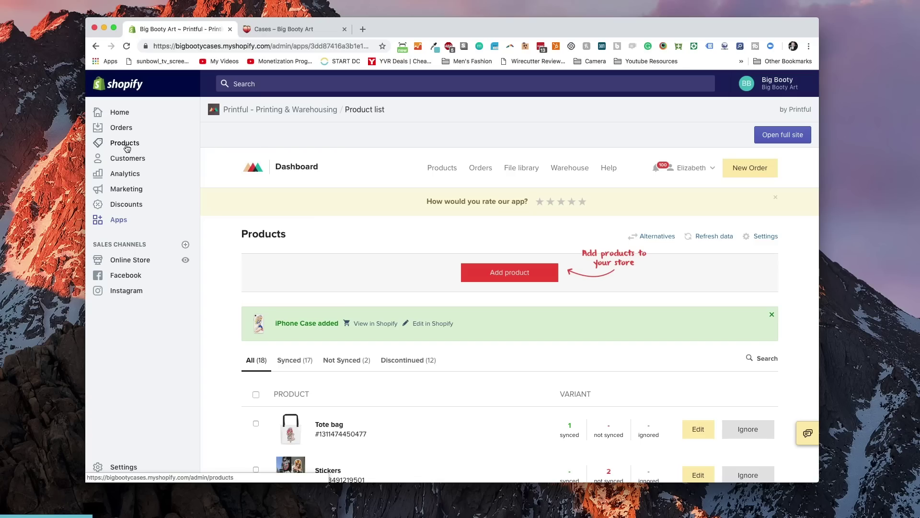
Step: Open the Cases collection from Products > Collections
click(127, 148)
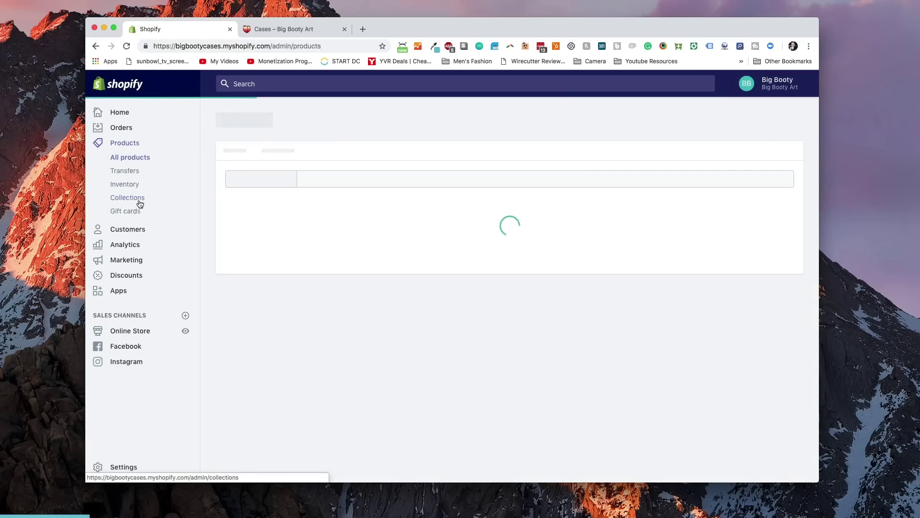
click(140, 203)
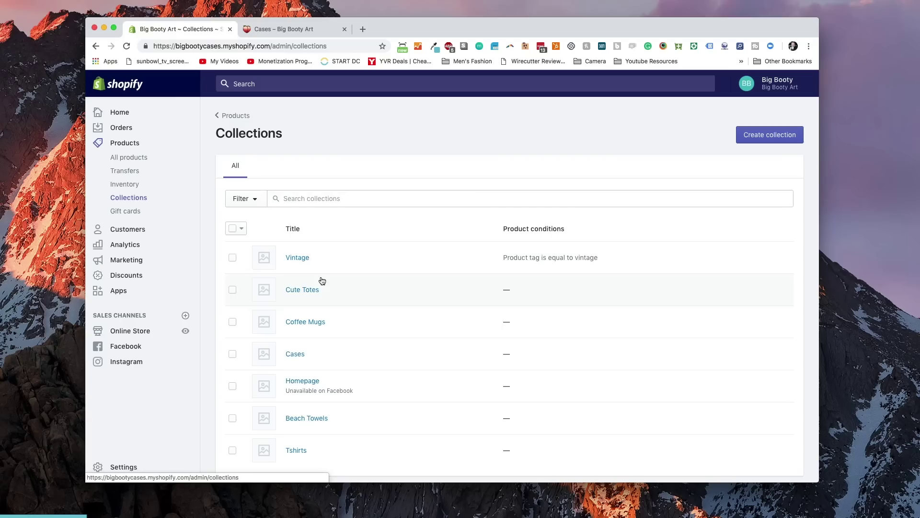
click(295, 354)
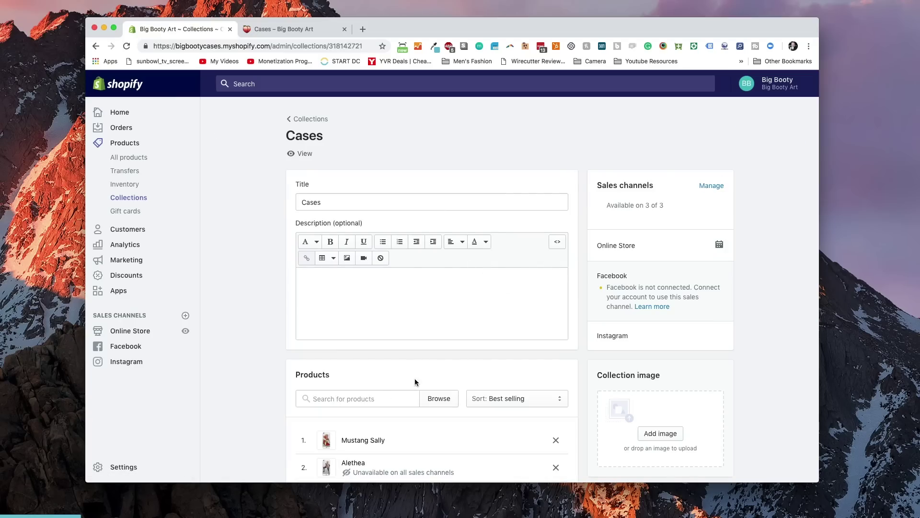
Step: Browse products, add iPhone Case to the Cases collection, and return to All products
click(372, 400)
scroll(412, 380, down, 3)
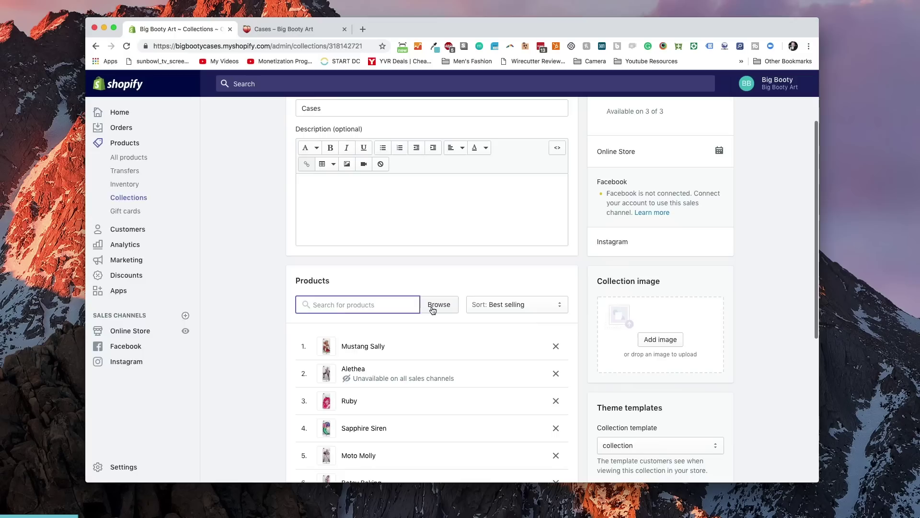
click(439, 305)
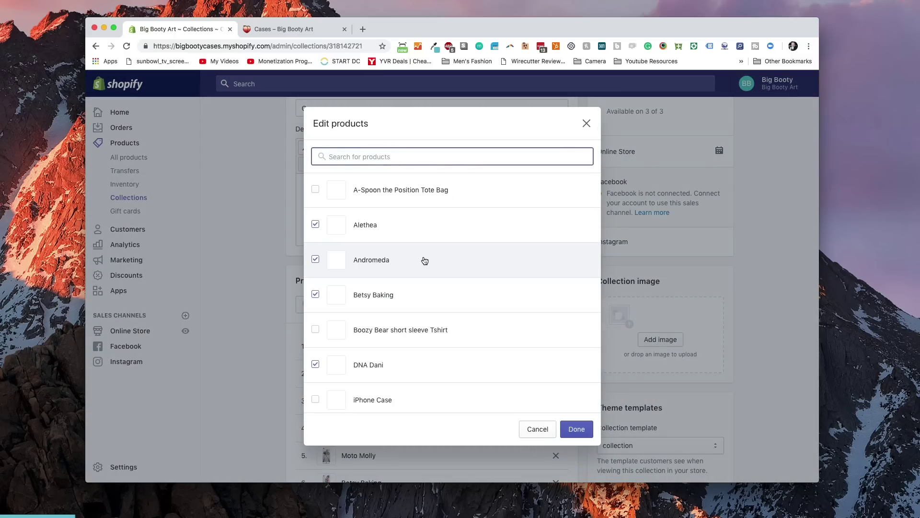
scroll(424, 231, down, 5)
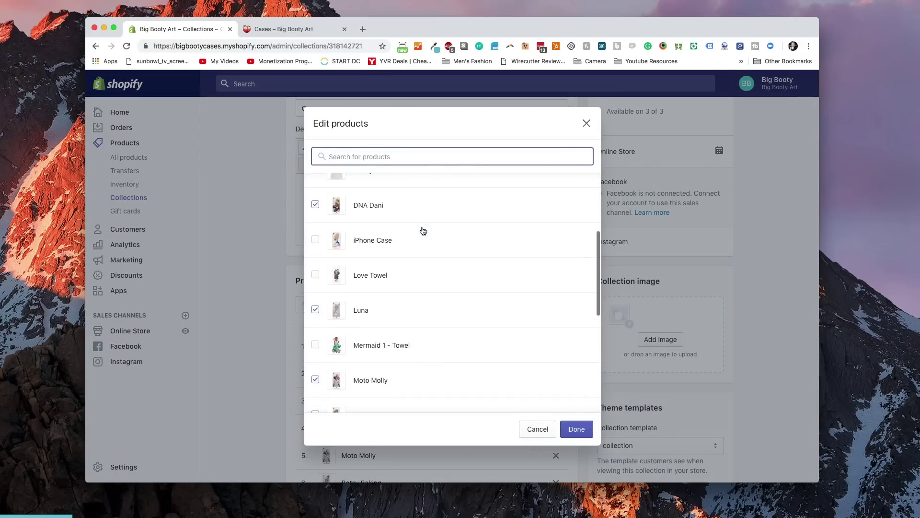
click(315, 239)
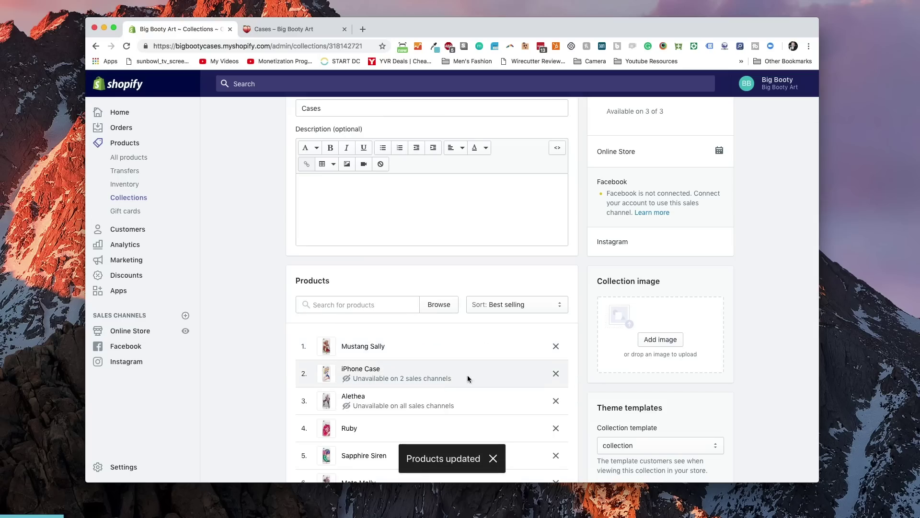
scroll(284, 337, up, 4)
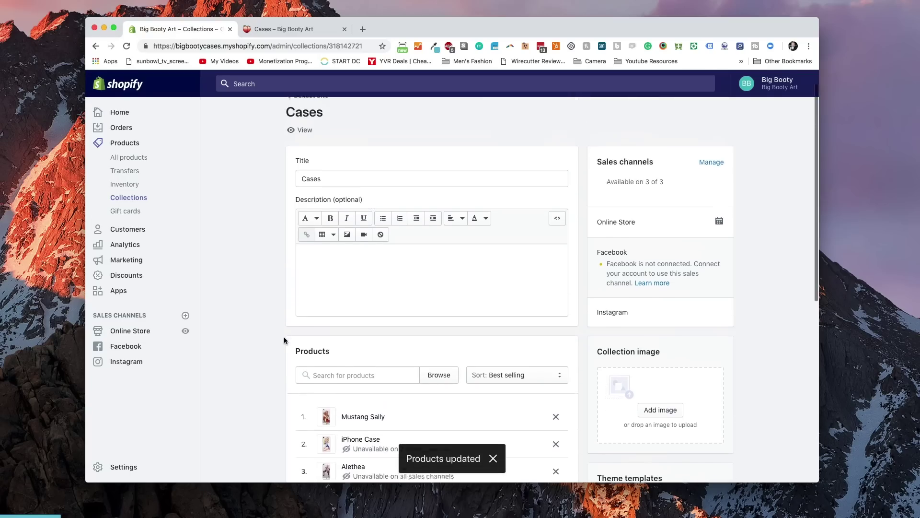
click(137, 159)
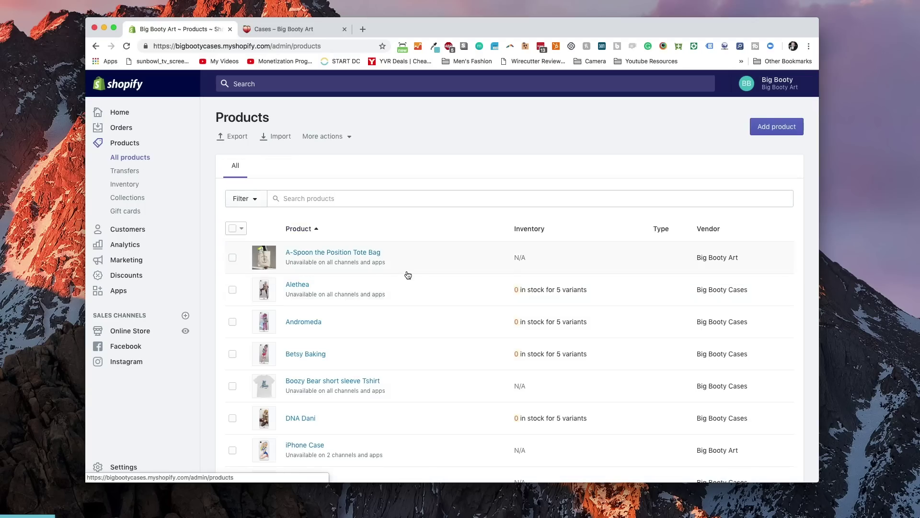
Step: Retitle iPhone Case to 'Sexy Sailor Girl', save, and switch to the storefront Cases tab
scroll(404, 274, down, 3)
click(315, 328)
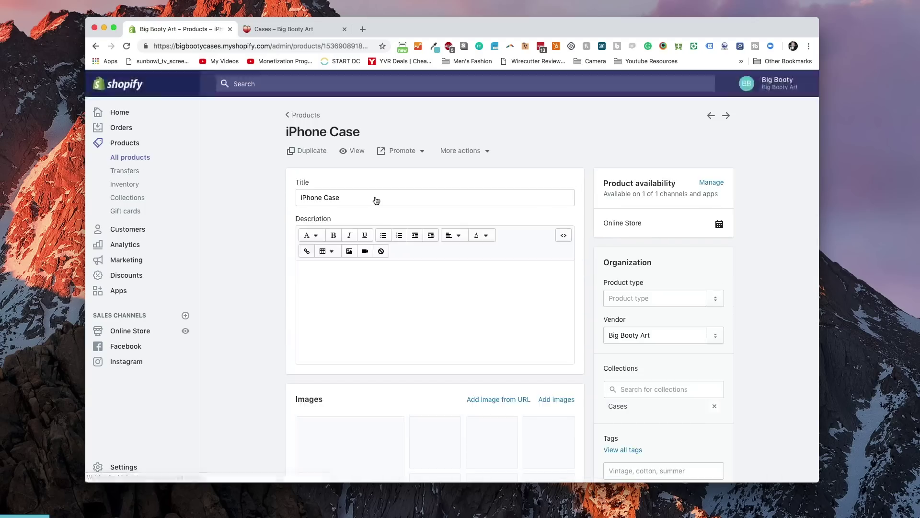
drag(376, 199, 256, 199)
text(Sexy Sailor Girl)
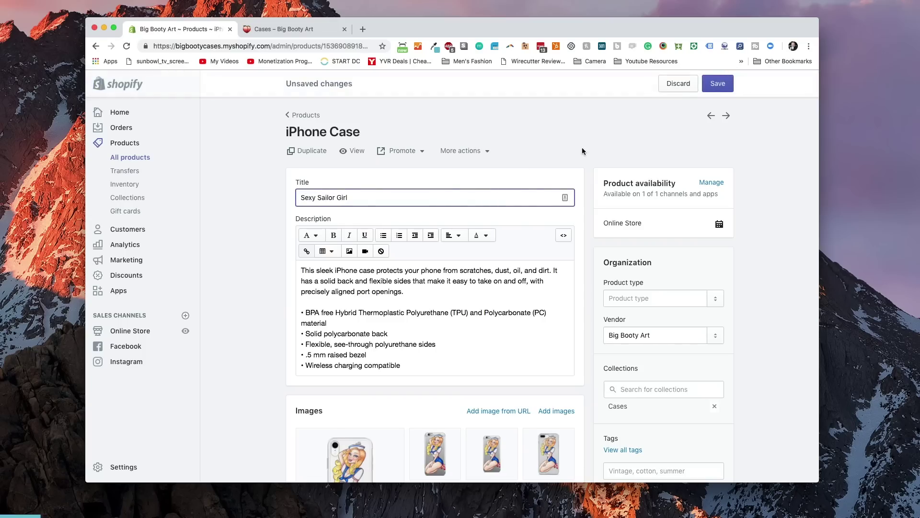
scroll(603, 139, down, 3)
click(718, 83)
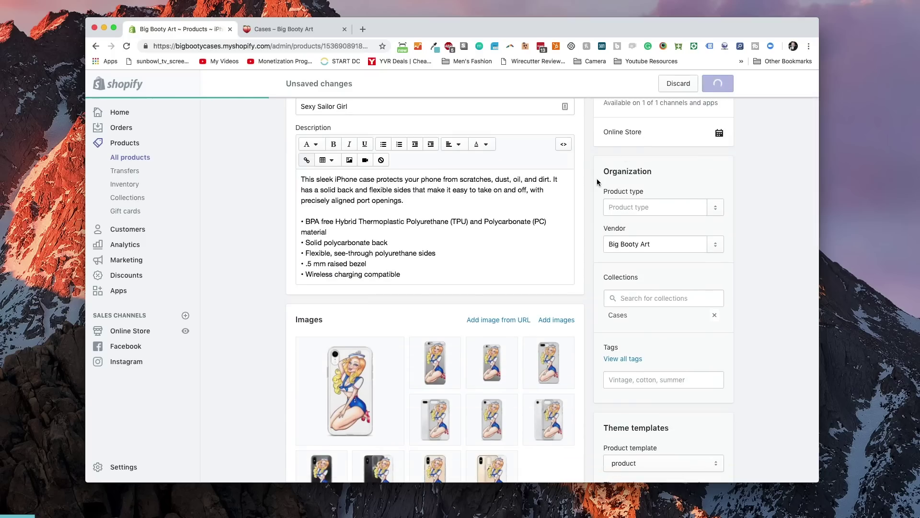
click(312, 32)
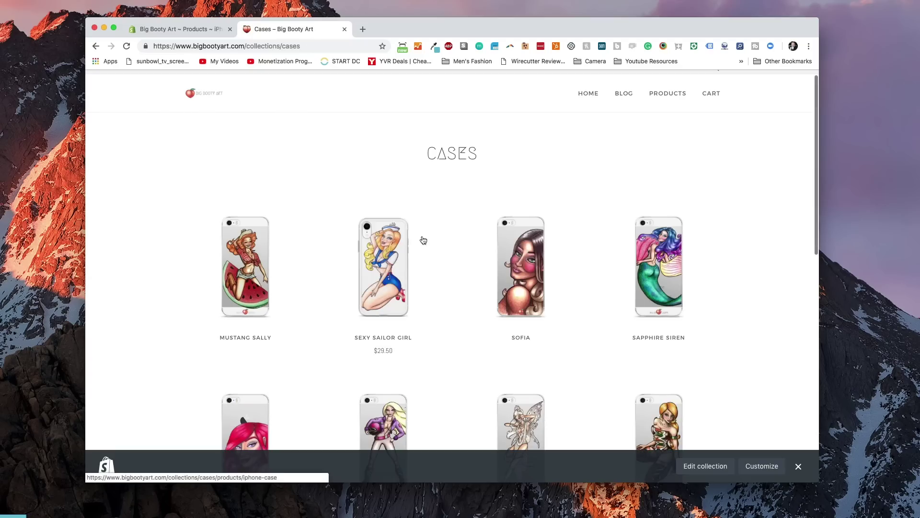
Step: Open the Sexy Sailor Girl product page and preview the 6/6s, 7/8, X/XS and XS Max cases
click(422, 219)
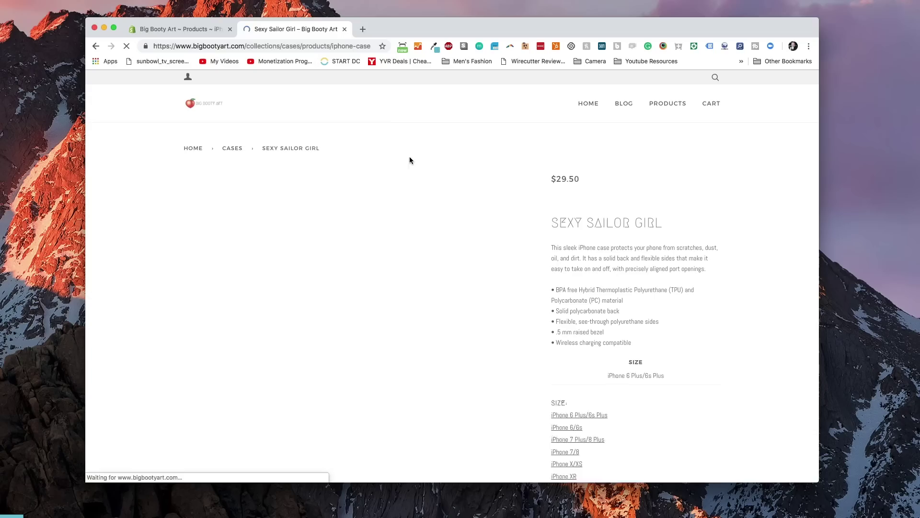
scroll(499, 225, down, 1)
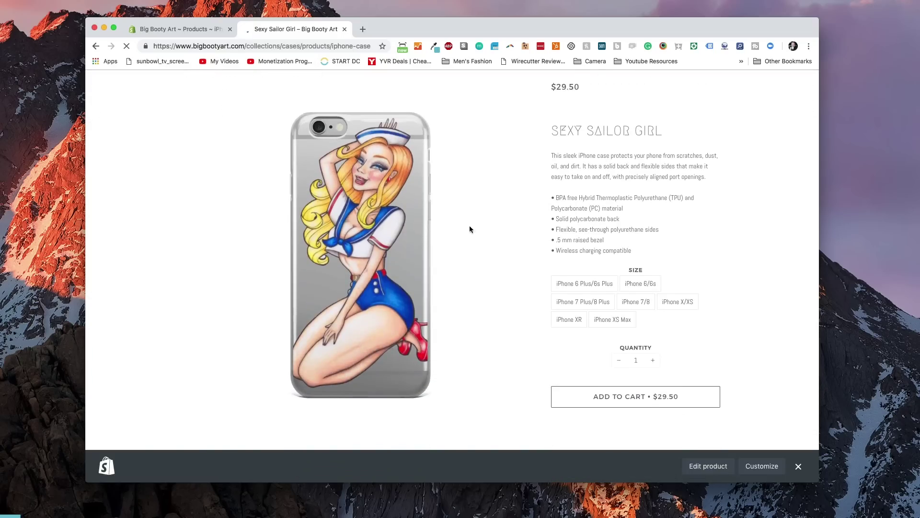
click(638, 284)
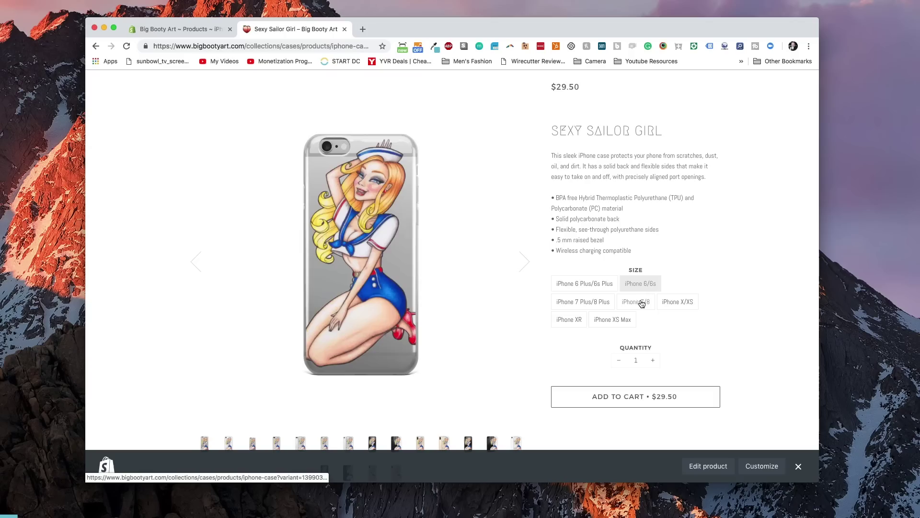
click(641, 303)
click(684, 309)
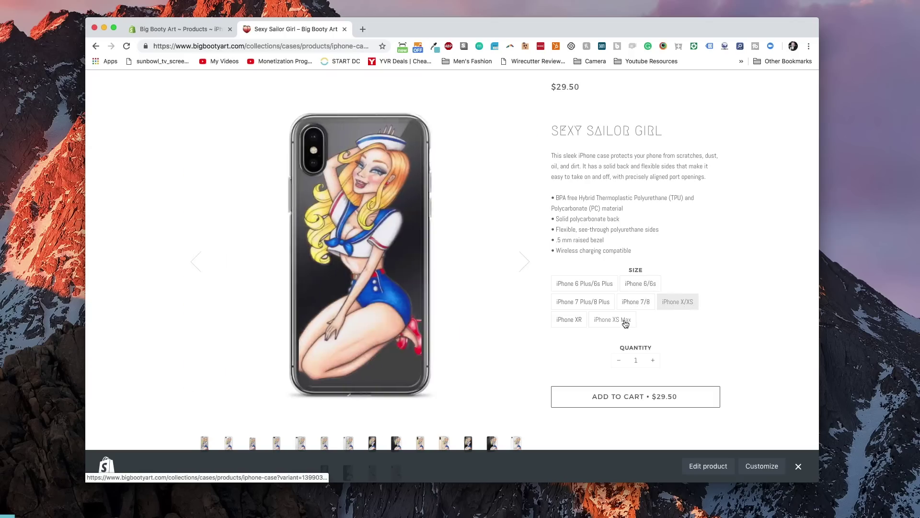
click(623, 324)
Step: Preview the XR and 6 Plus/6s Plus cases, then add the XR case to the cart
click(579, 323)
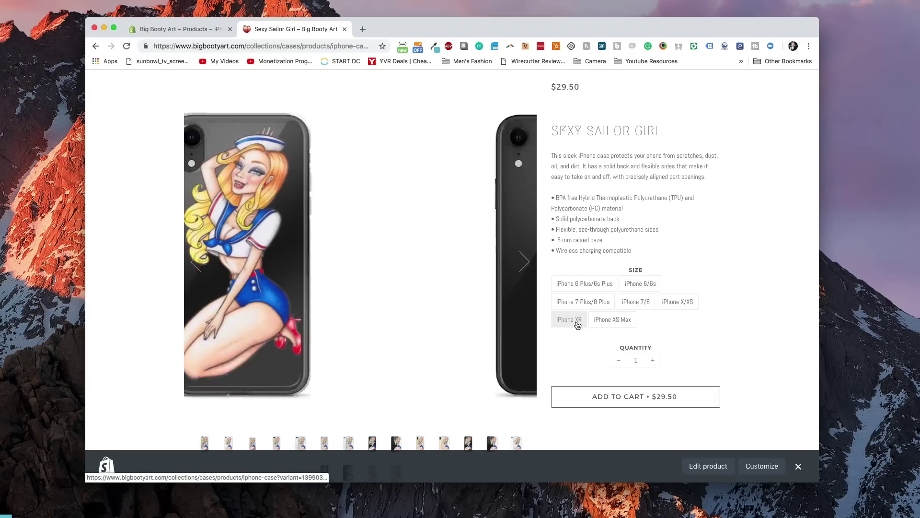
click(577, 287)
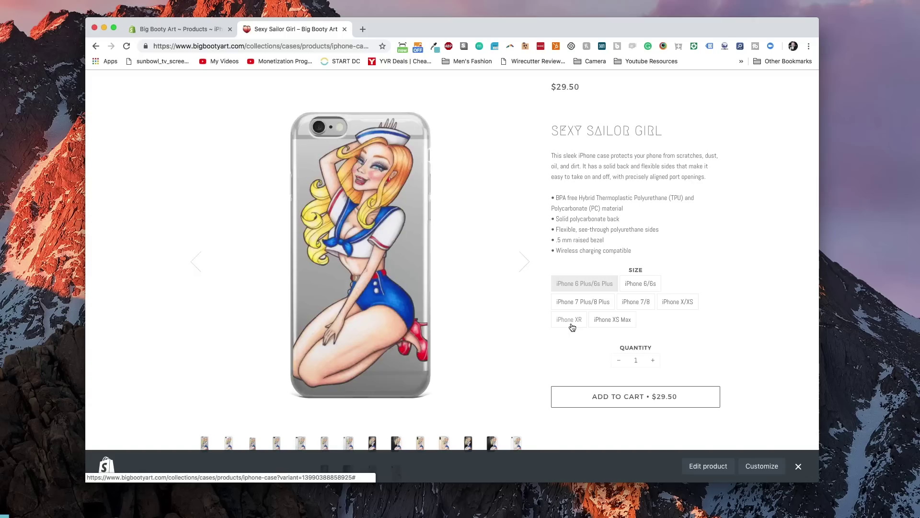
click(571, 323)
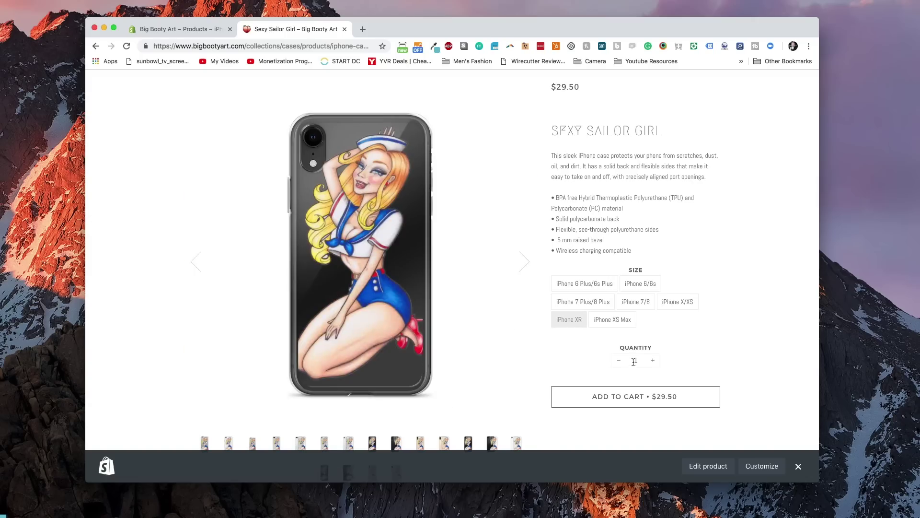
click(641, 400)
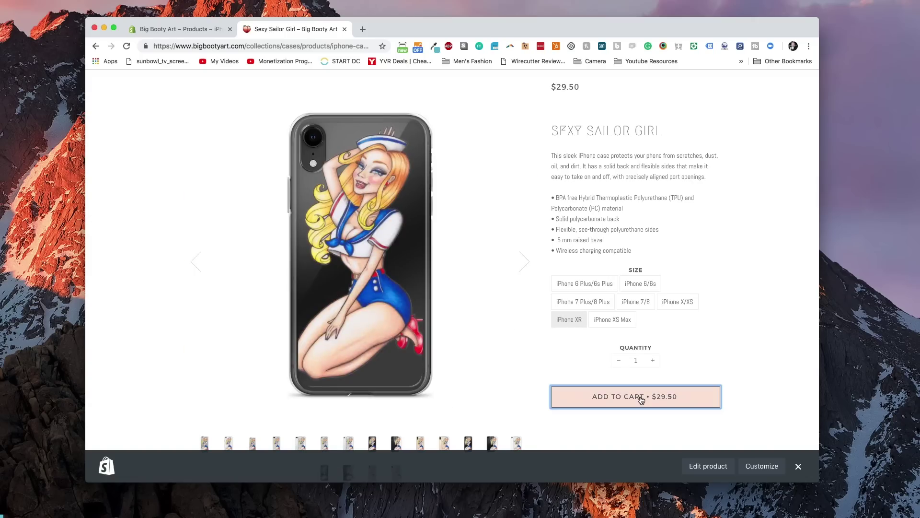